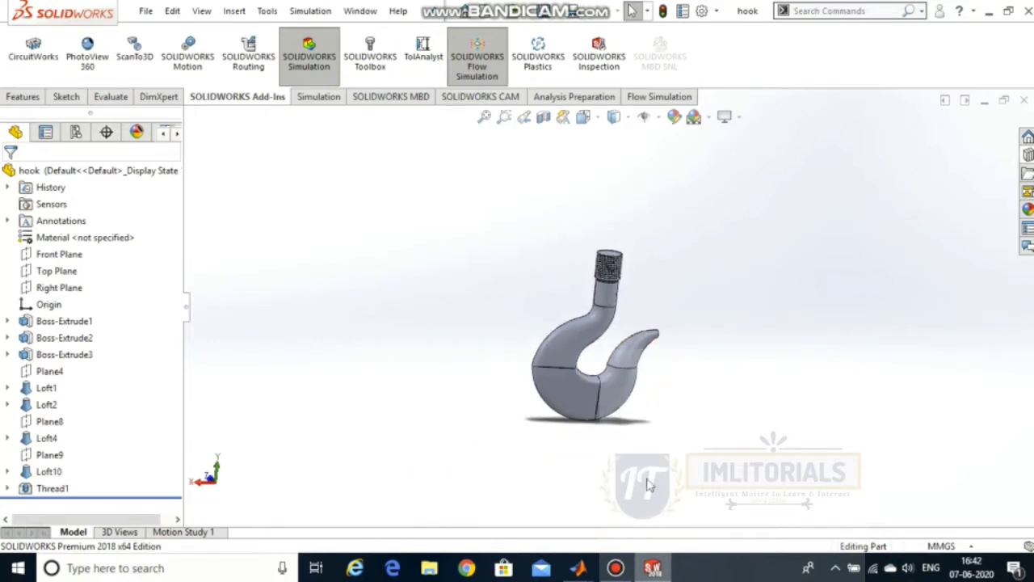
Check the document's unit system and examine the thread at the end of the hook's shank.
{"action": "left_click", "coordinate": [956, 545]}
{"action": "left_click", "coordinate": [957, 543]}
{"action": "left_click", "coordinate": [957, 547]}
{"action": "left_click", "coordinate": [956, 547]}
{"action": "right_click", "coordinate": [42, 490]}
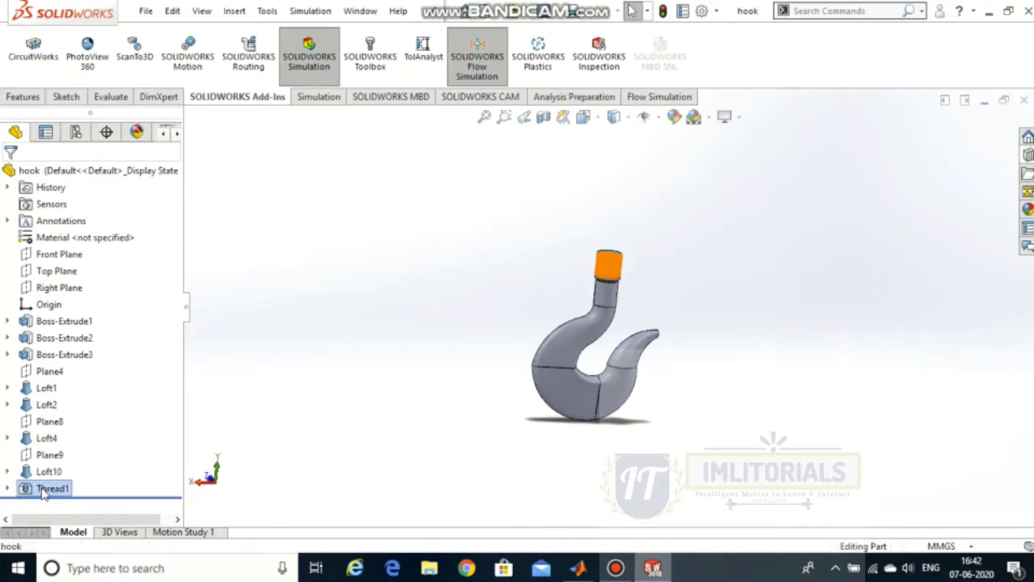
{"action": "left_click", "coordinate": [265, 380]}
{"action": "scroll", "coordinate": [584, 247], "scroll_direction": "down", "scroll_amount": 5}
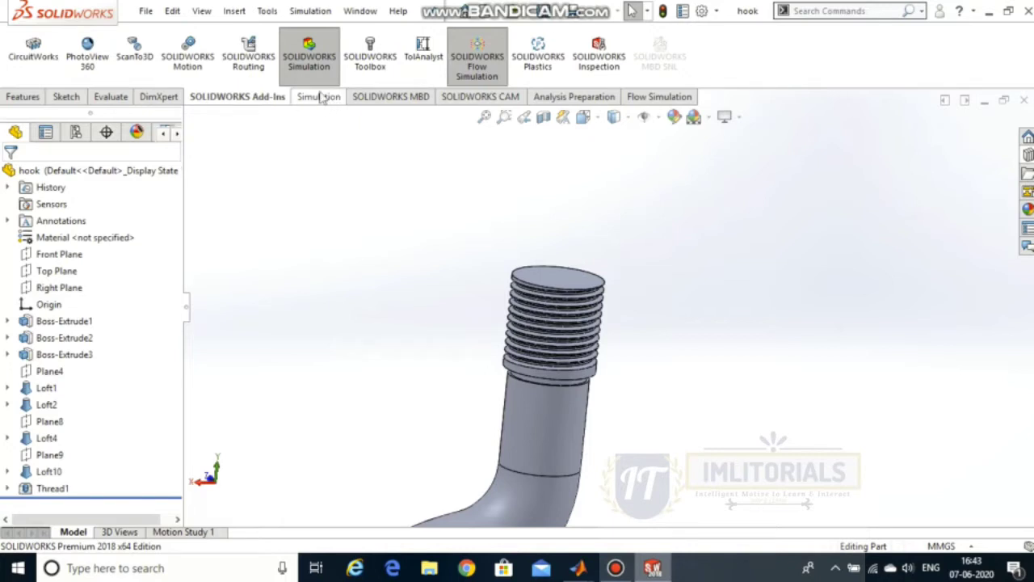
Create a new static simulation study for the hook.
{"action": "left_click", "coordinate": [320, 100]}
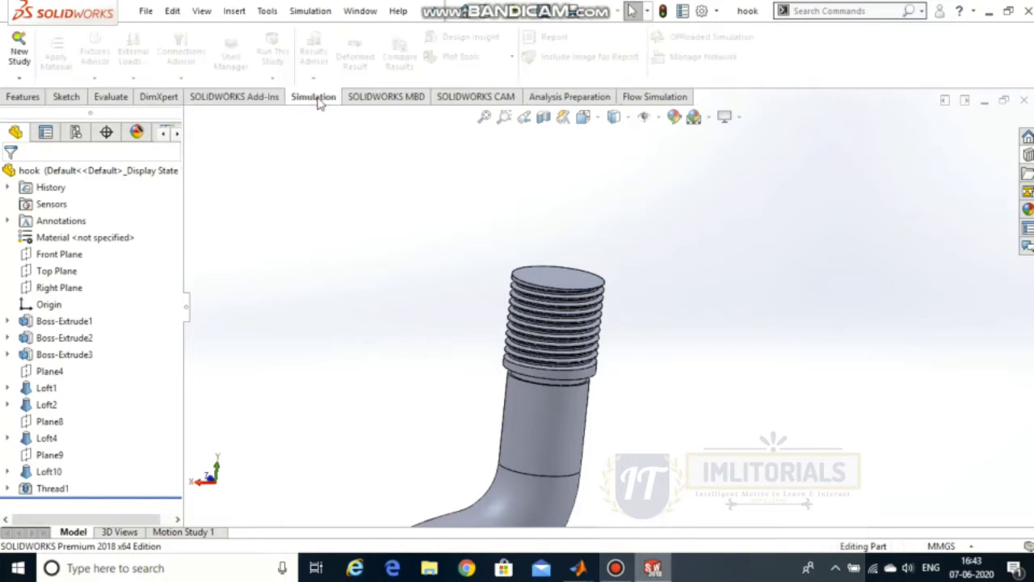
{"action": "left_click", "coordinate": [24, 42]}
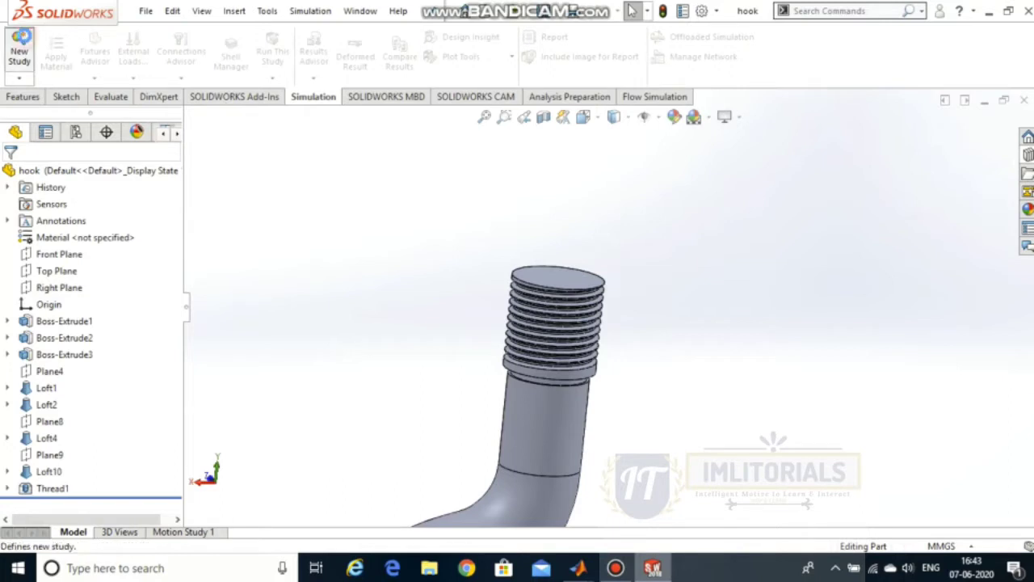
{"action": "scroll", "coordinate": [471, 312], "scroll_direction": "up", "scroll_amount": 5}
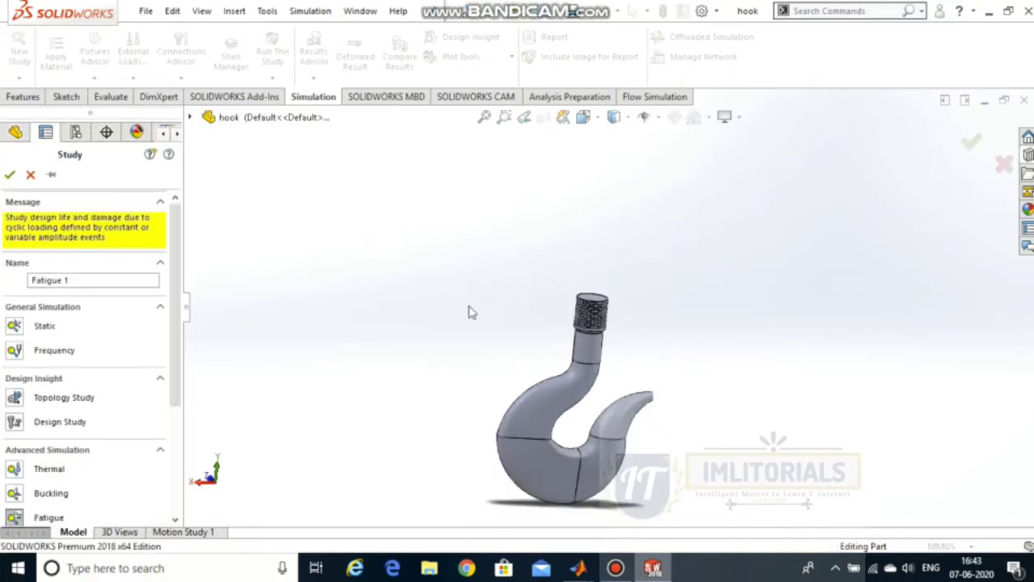
{"action": "left_click", "coordinate": [15, 327]}
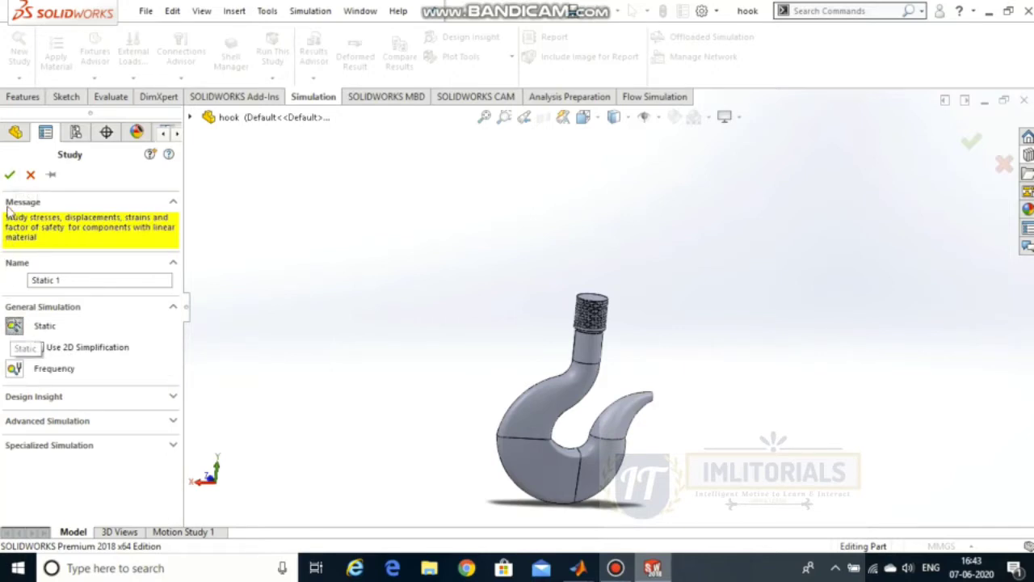
{"action": "left_click", "coordinate": [10, 175]}
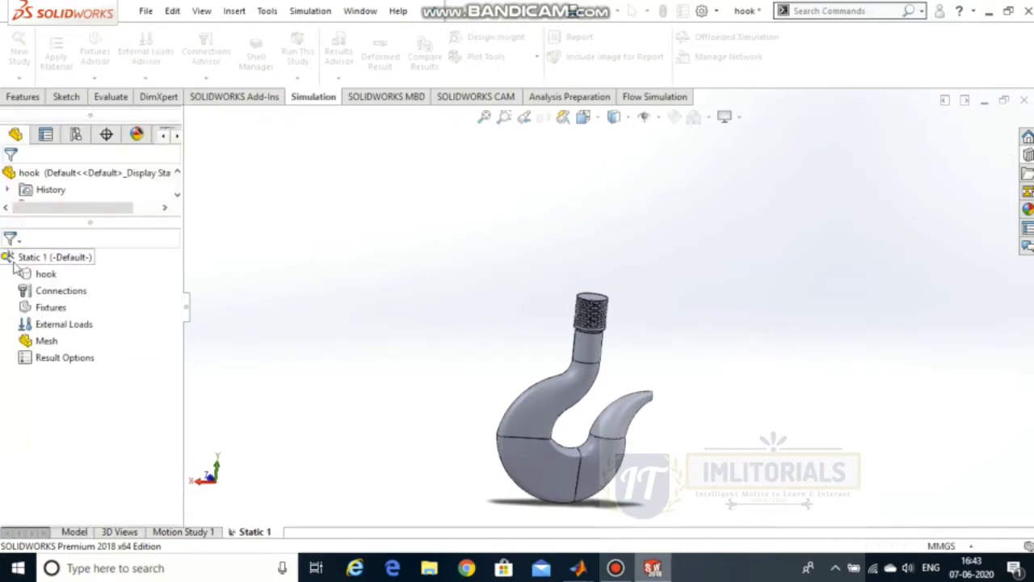
Assign Plain Carbon Steel from the favorite materials to the hook body in the static study.
{"action": "right_click", "coordinate": [40, 275]}
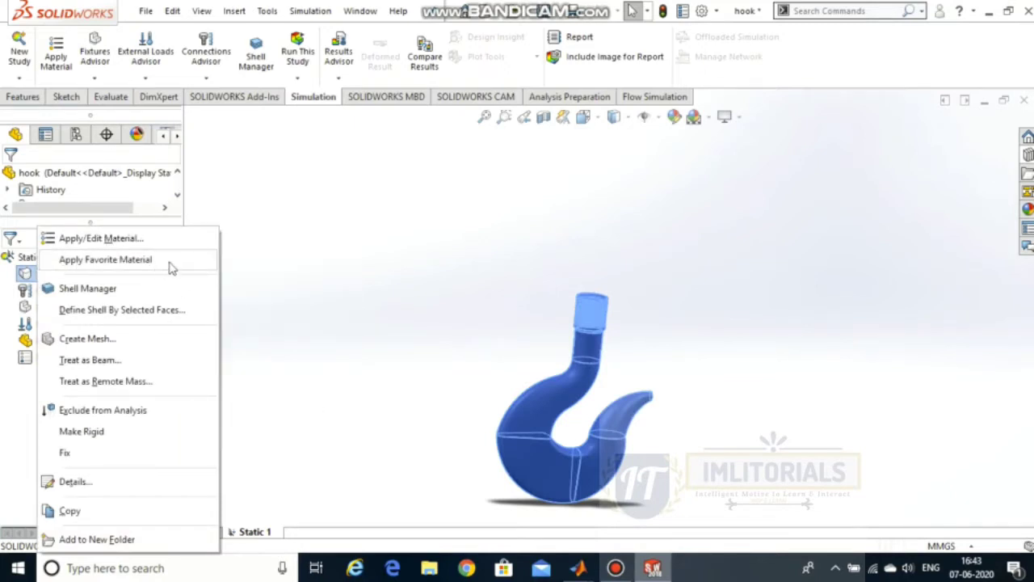
{"action": "mouse_move", "coordinate": [166, 267]}
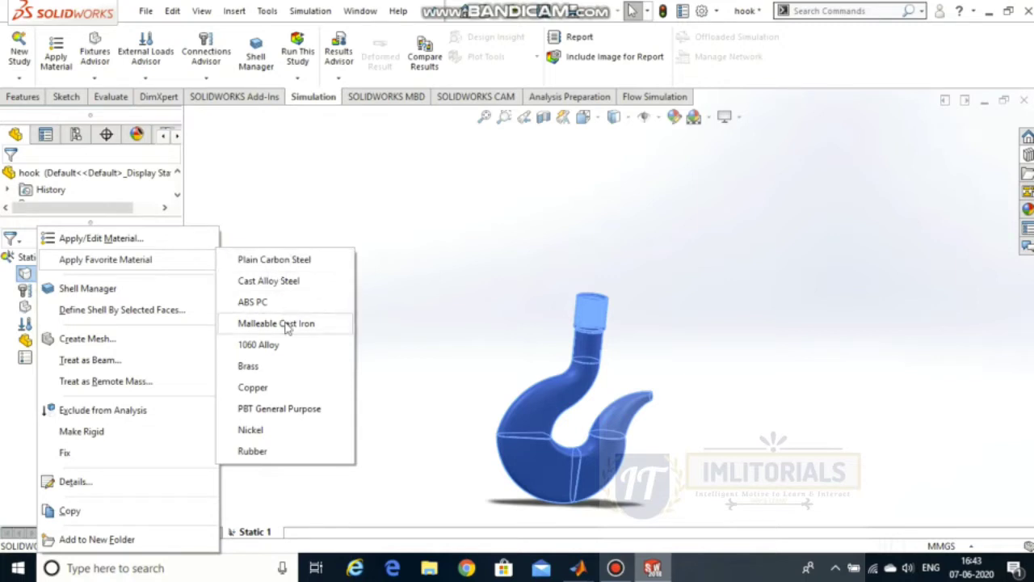
{"action": "left_click", "coordinate": [255, 263]}
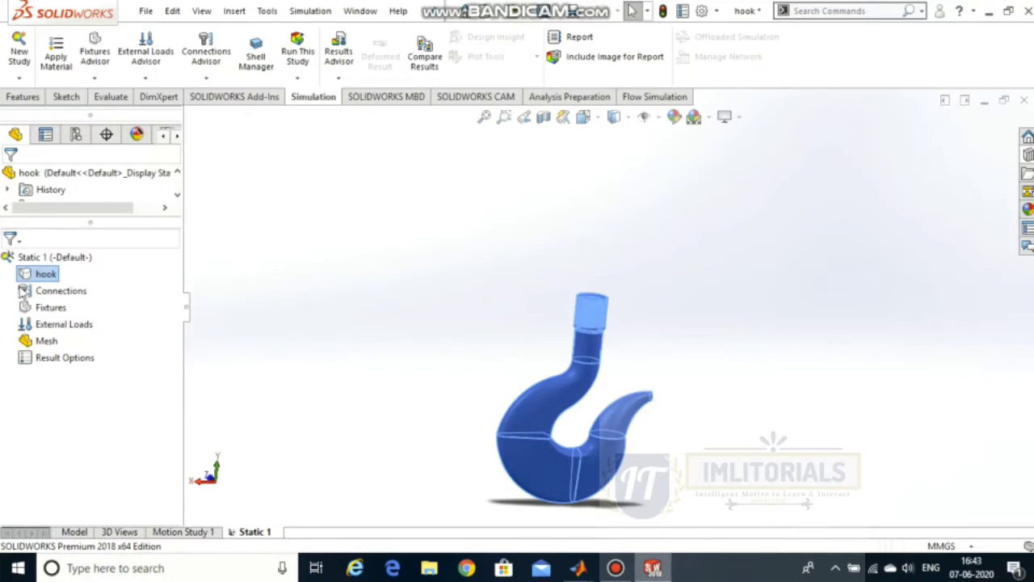
{"action": "right_click", "coordinate": [77, 293]}
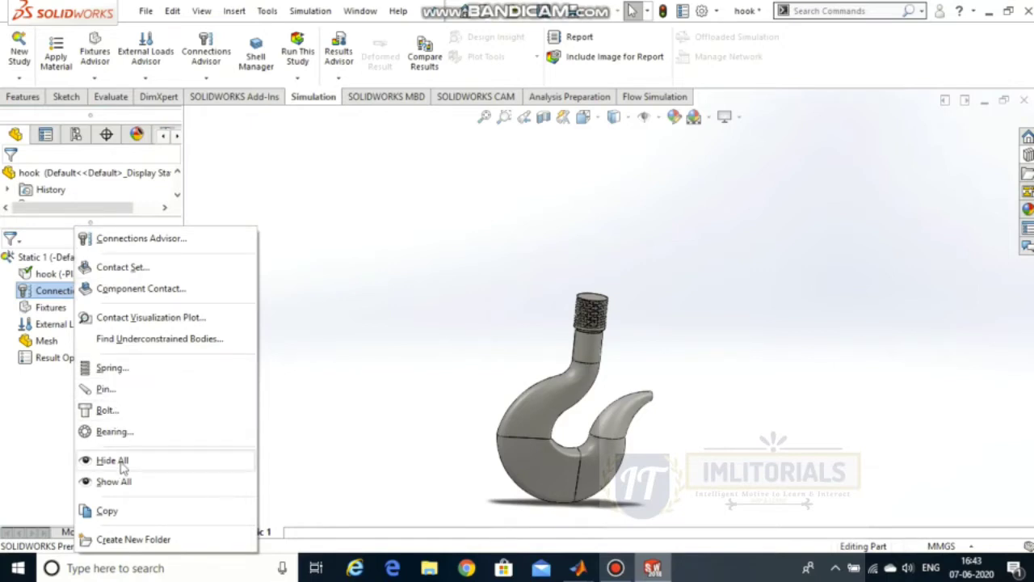
{"action": "left_click", "coordinate": [374, 291]}
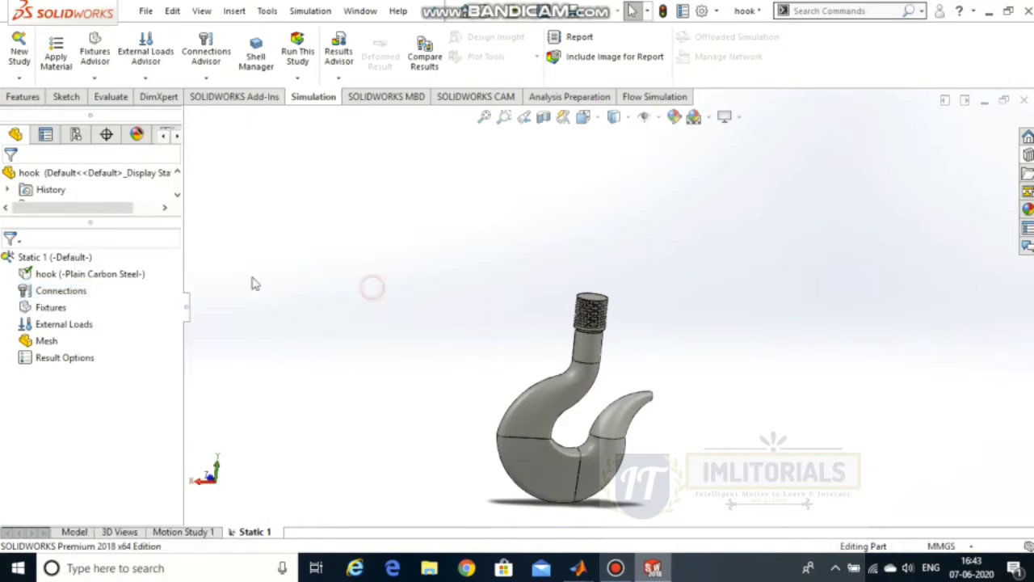
Start a Fixed Geometry fixture and select the four faces forming the thread's crest, root and flanks on the shank.
{"action": "right_click", "coordinate": [46, 310]}
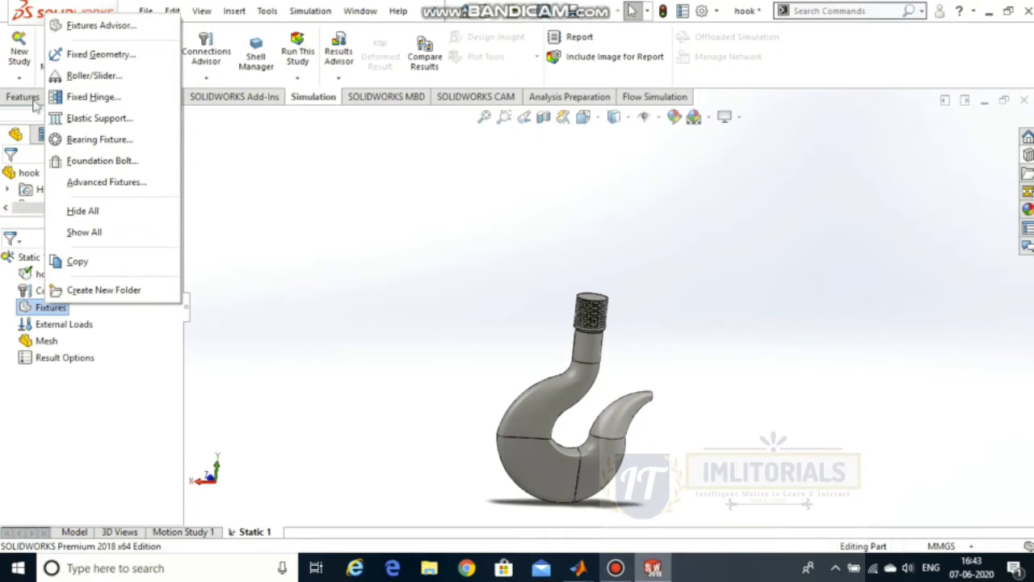
{"action": "left_click", "coordinate": [75, 55]}
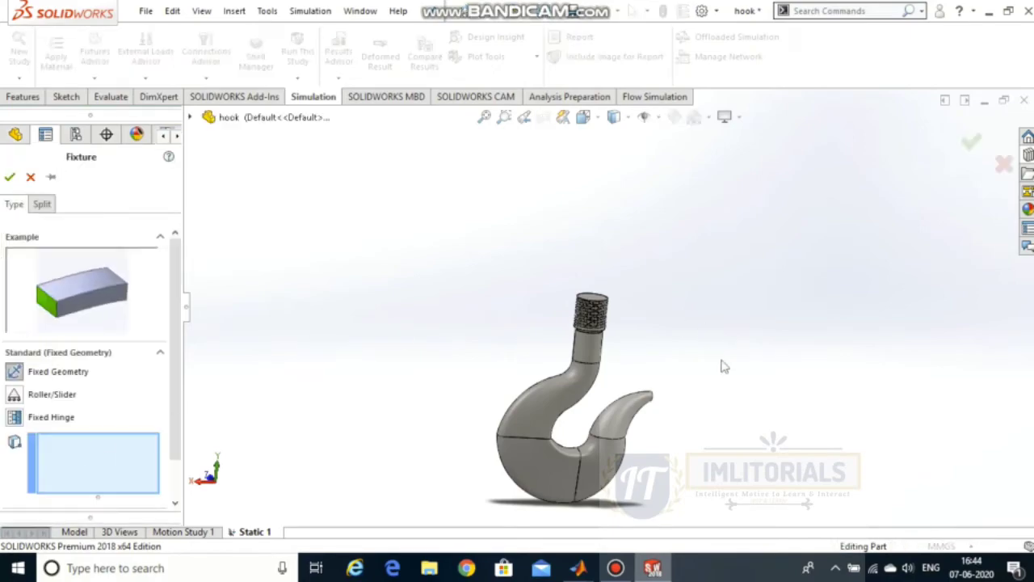
{"action": "scroll", "coordinate": [385, 256], "scroll_direction": "down", "scroll_amount": 3}
{"action": "scroll", "coordinate": [533, 282], "scroll_direction": "down", "scroll_amount": 4}
{"action": "scroll", "coordinate": [565, 307], "scroll_direction": "down", "scroll_amount": 6}
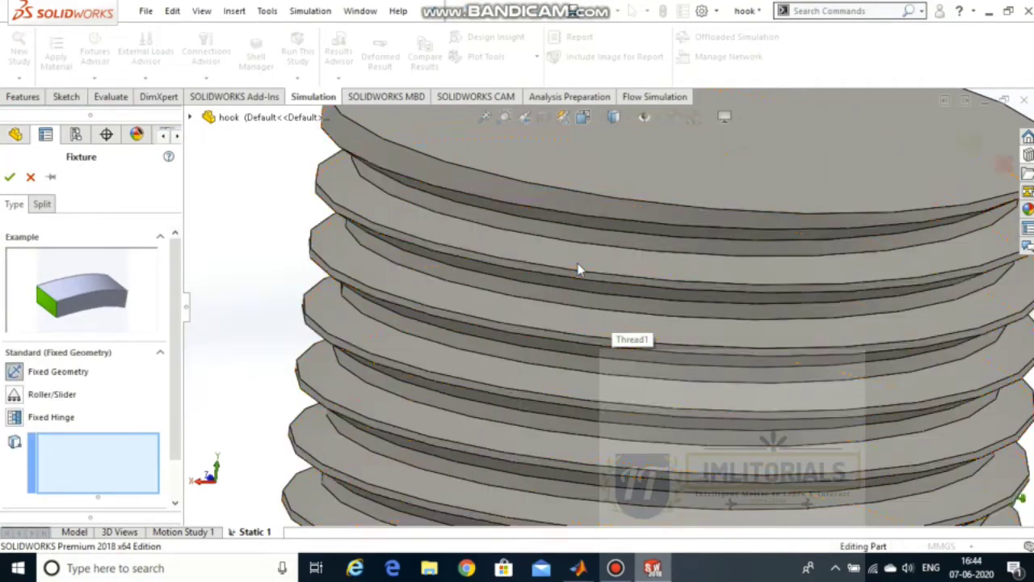
{"action": "middle_click_drag", "start_coordinate": [578, 269], "coordinate": [582, 229]}
{"action": "left_click", "coordinate": [564, 198]}
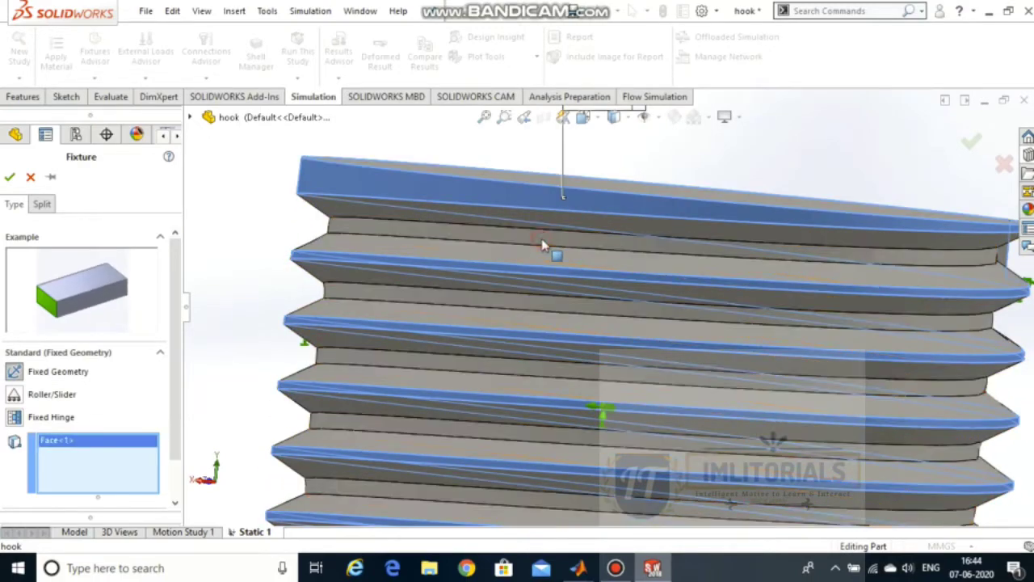
{"action": "left_click", "coordinate": [544, 241]}
{"action": "scroll", "coordinate": [566, 231], "scroll_direction": "down", "scroll_amount": 2}
{"action": "left_click", "coordinate": [568, 226]}
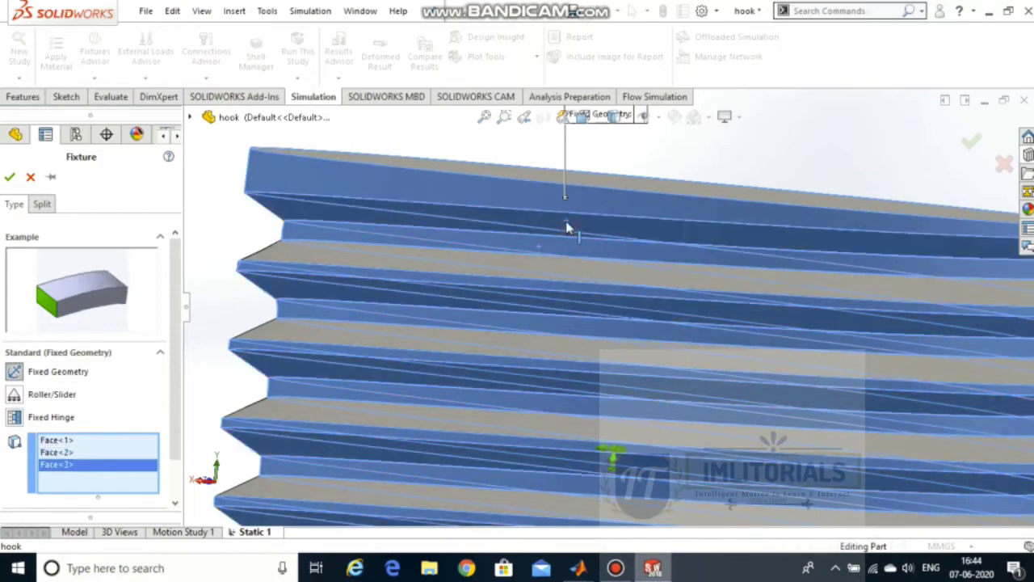
{"action": "left_click", "coordinate": [541, 278]}
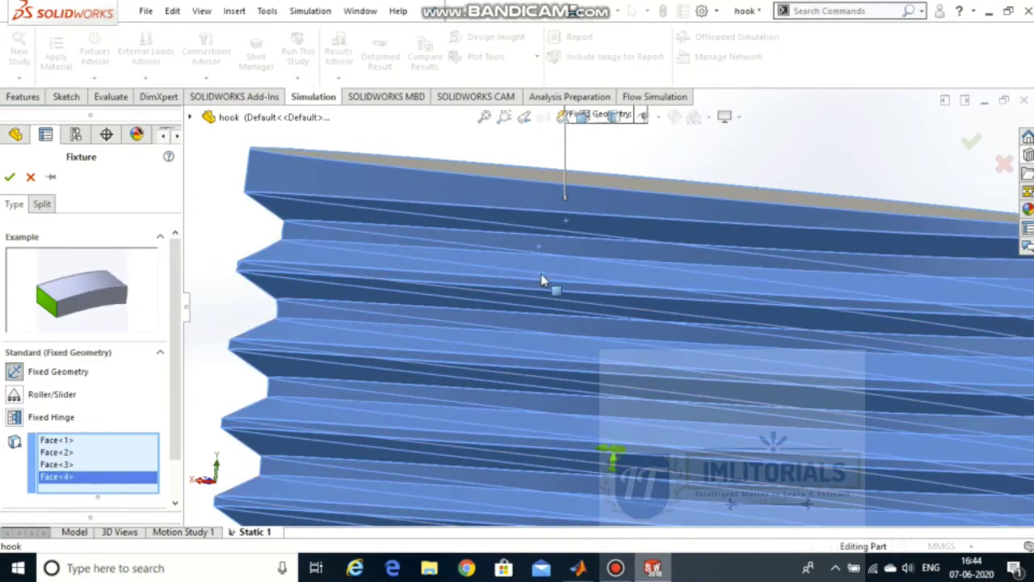
Add the narrow neck face below the thread and the shank's flat end face to the fixture and apply it.
{"action": "scroll", "coordinate": [541, 279], "scroll_direction": "up", "scroll_amount": 6}
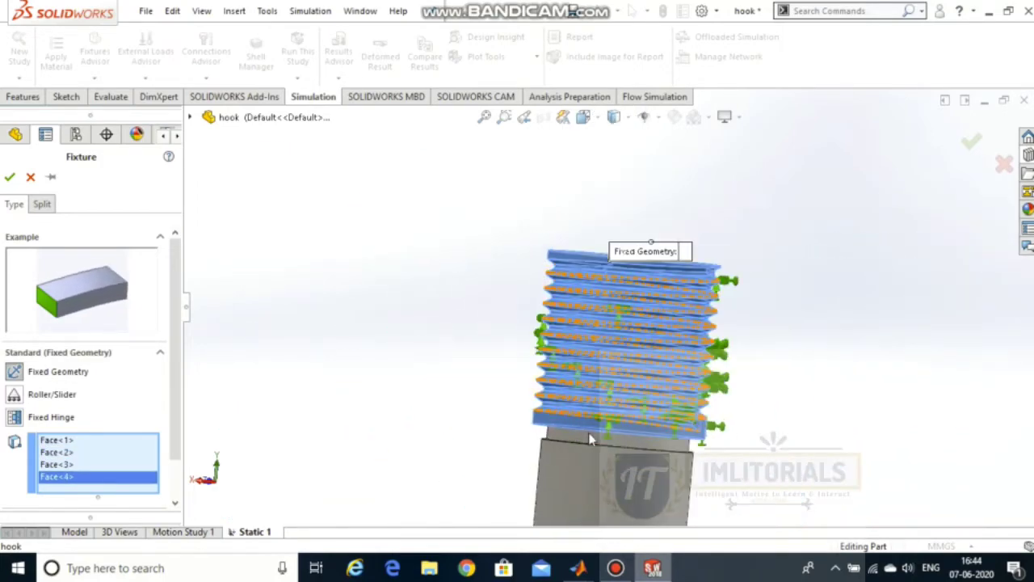
{"action": "scroll", "coordinate": [590, 439], "scroll_direction": "down", "scroll_amount": 5}
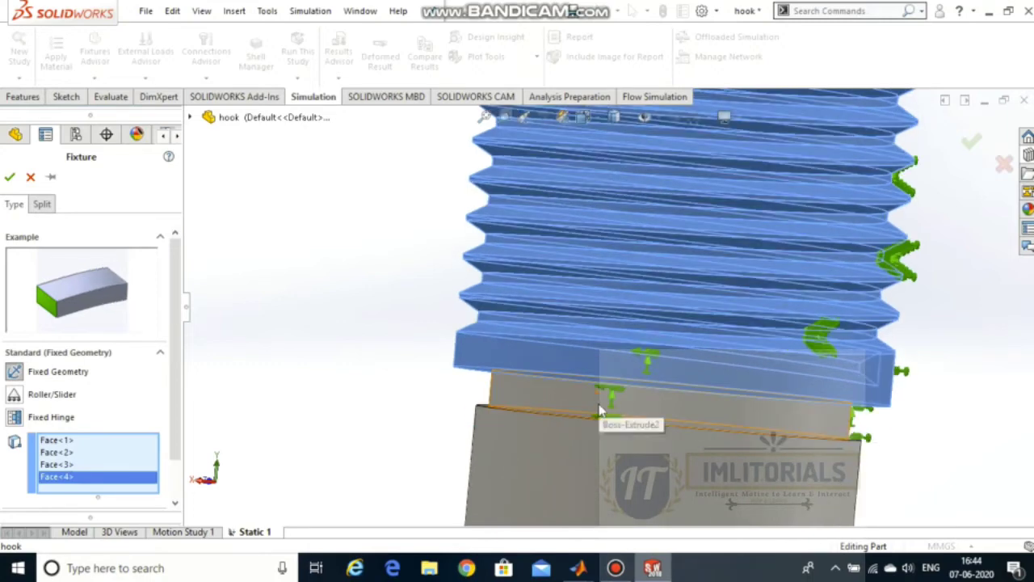
{"action": "left_click", "coordinate": [602, 412]}
{"action": "scroll", "coordinate": [558, 391], "scroll_direction": "up", "scroll_amount": 4}
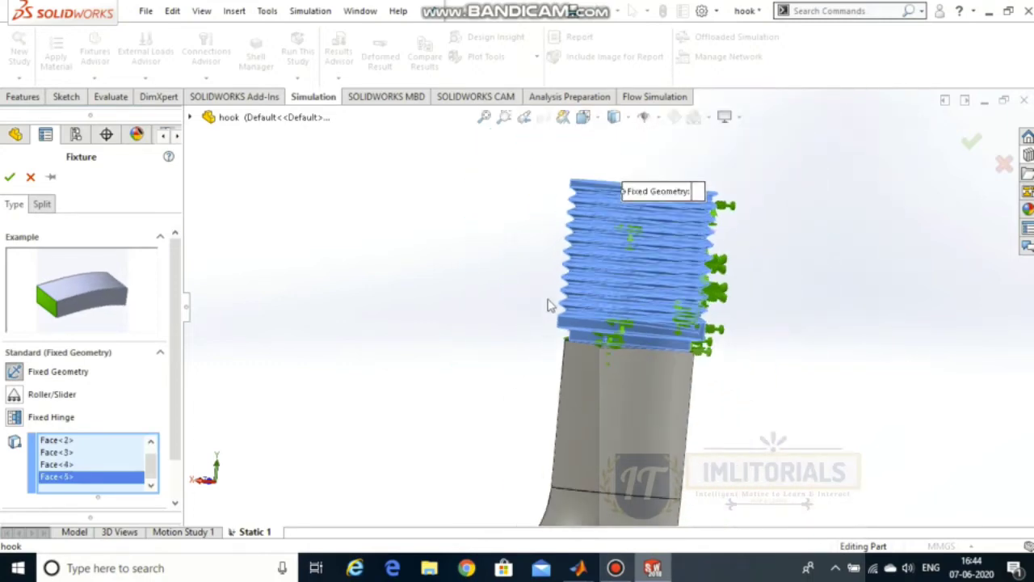
{"action": "middle_click_drag", "start_coordinate": [550, 305], "coordinate": [545, 397]}
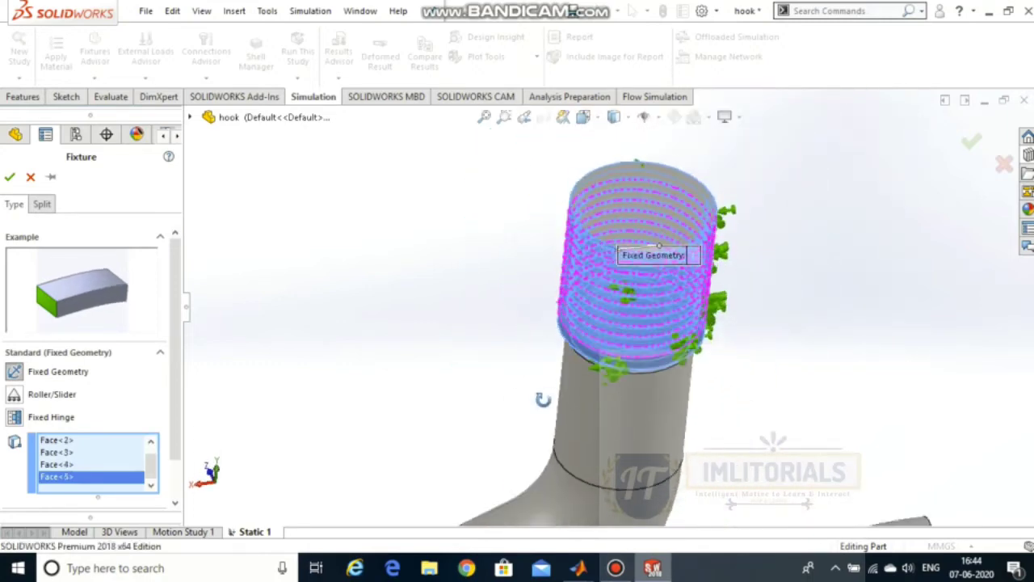
{"action": "left_click", "coordinate": [635, 200]}
{"action": "middle_click_drag", "start_coordinate": [388, 272], "coordinate": [395, 188]}
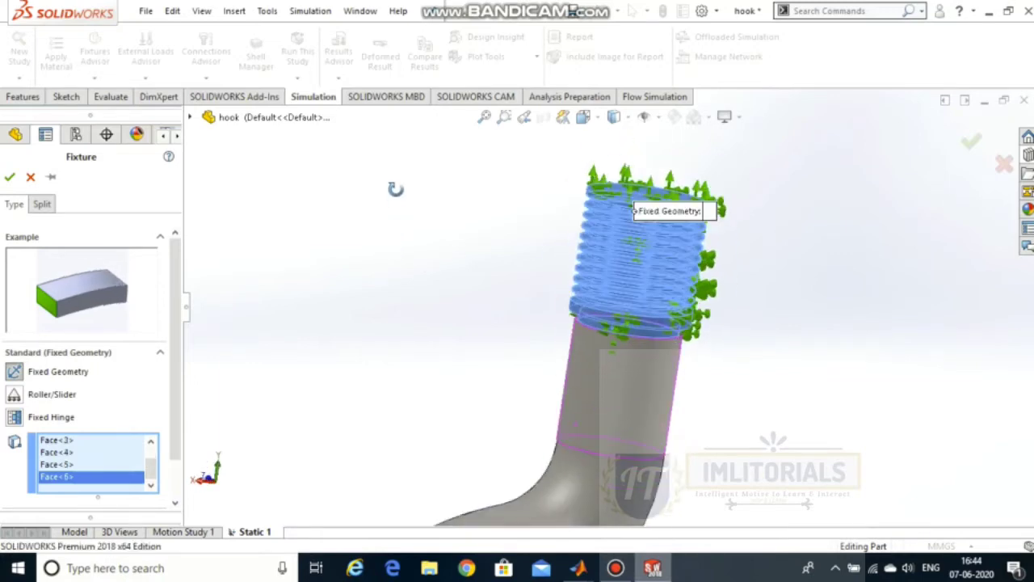
{"action": "scroll", "coordinate": [438, 310], "scroll_direction": "up", "scroll_amount": 2}
{"action": "scroll", "coordinate": [3, 370], "scroll_direction": "down", "scroll_amount": 2}
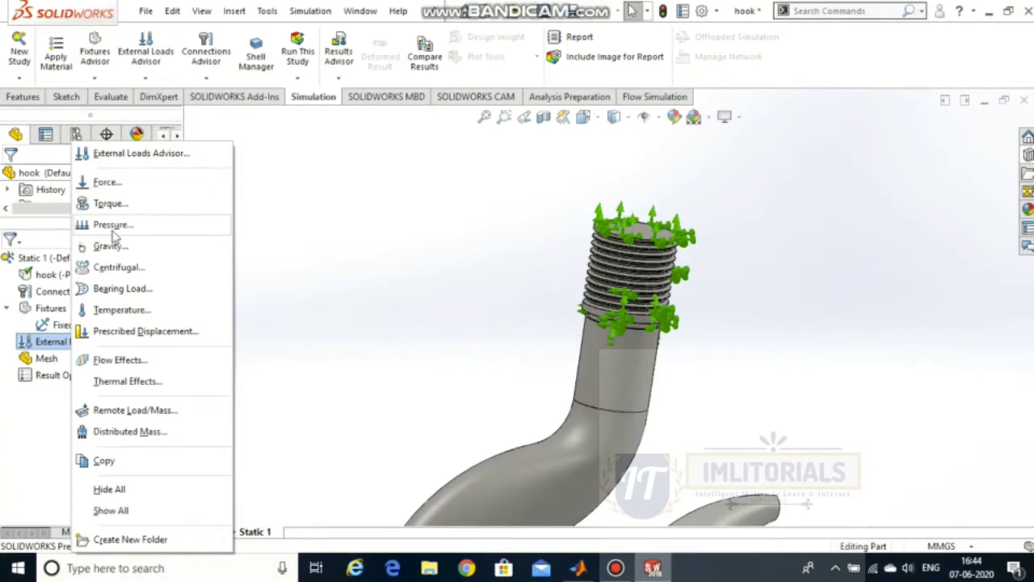
Start a force load and select the two adjoining curved faces of the hook's lower bend.
{"action": "left_click", "coordinate": [119, 184]}
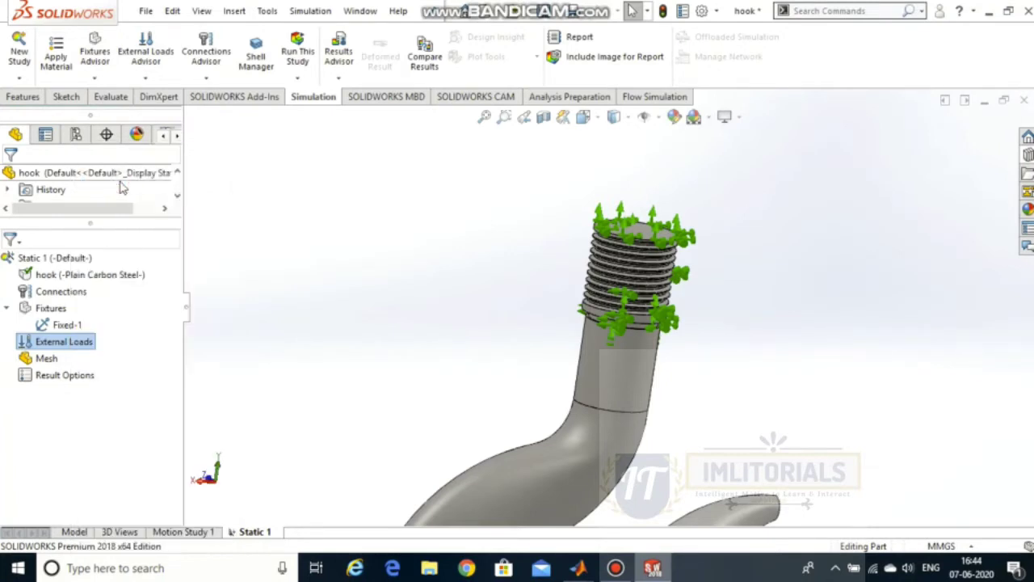
{"action": "scroll", "coordinate": [294, 376], "scroll_direction": "up", "scroll_amount": 4}
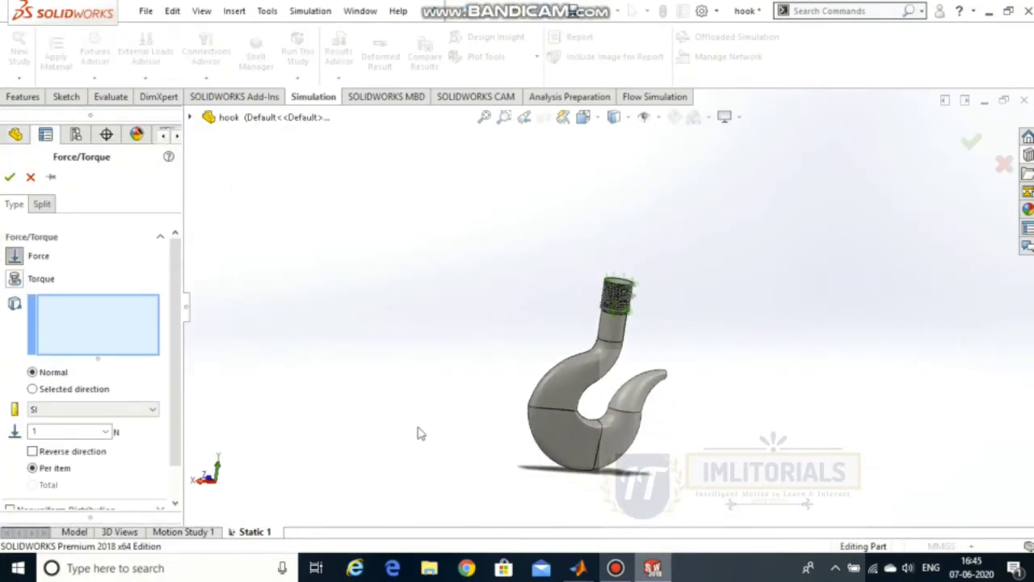
{"action": "left_click", "coordinate": [604, 428]}
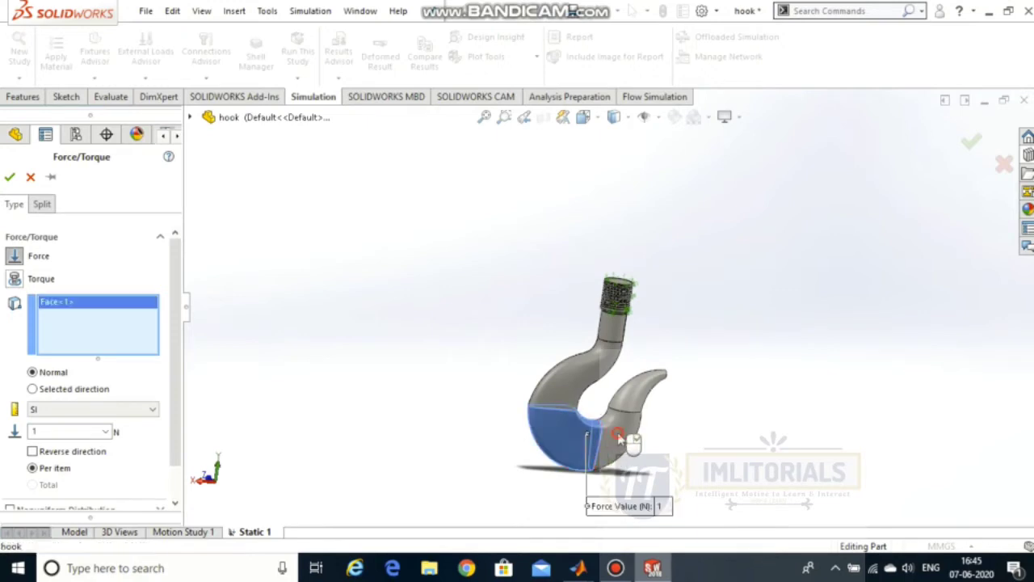
{"action": "left_click", "coordinate": [619, 436]}
{"action": "scroll", "coordinate": [622, 428], "scroll_direction": "down", "scroll_amount": 5}
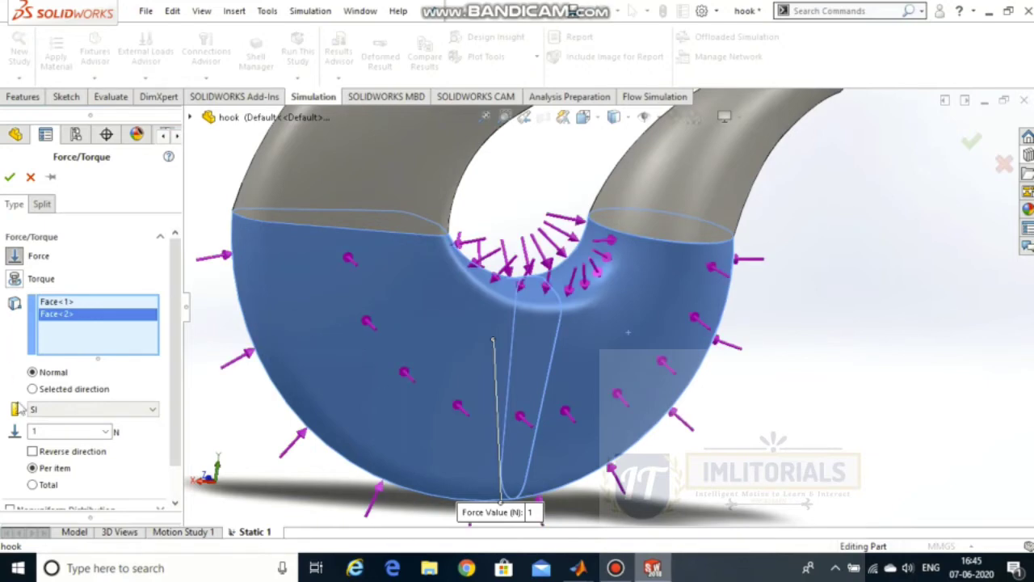
Define the force by a selected direction with the Top Plane as its reference.
{"action": "left_click", "coordinate": [81, 389]}
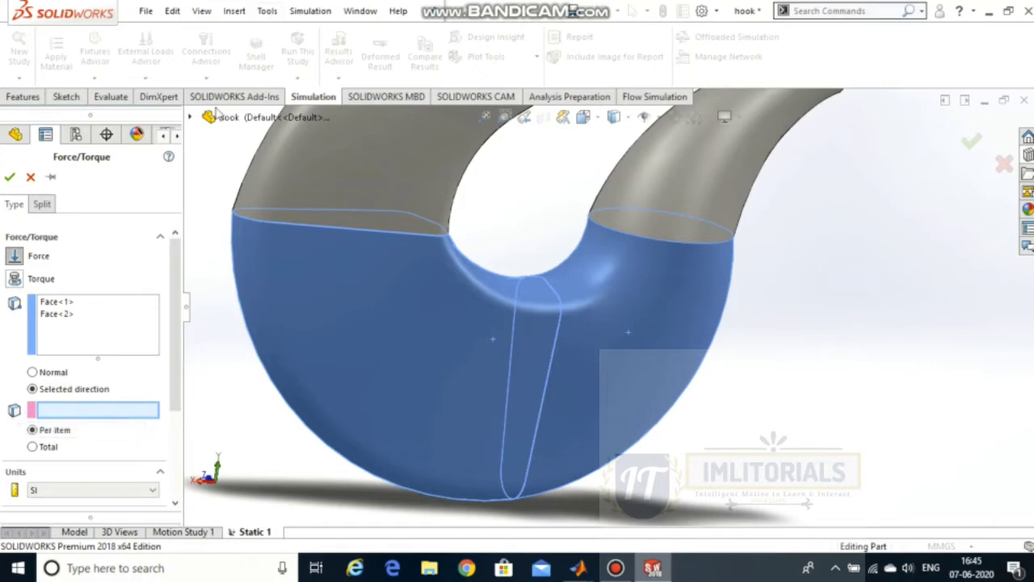
{"action": "left_click", "coordinate": [191, 117]}
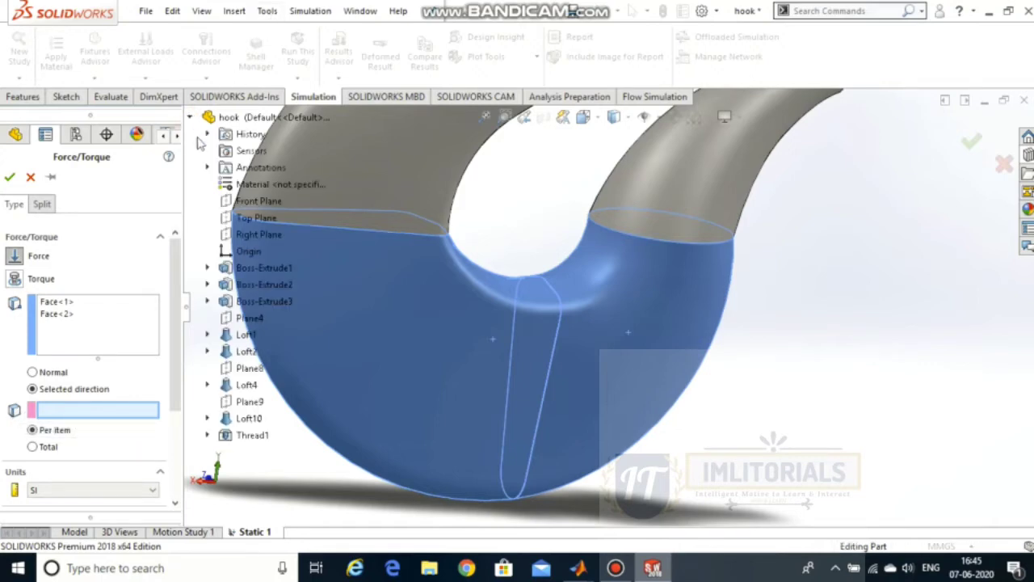
{"action": "left_click", "coordinate": [236, 217]}
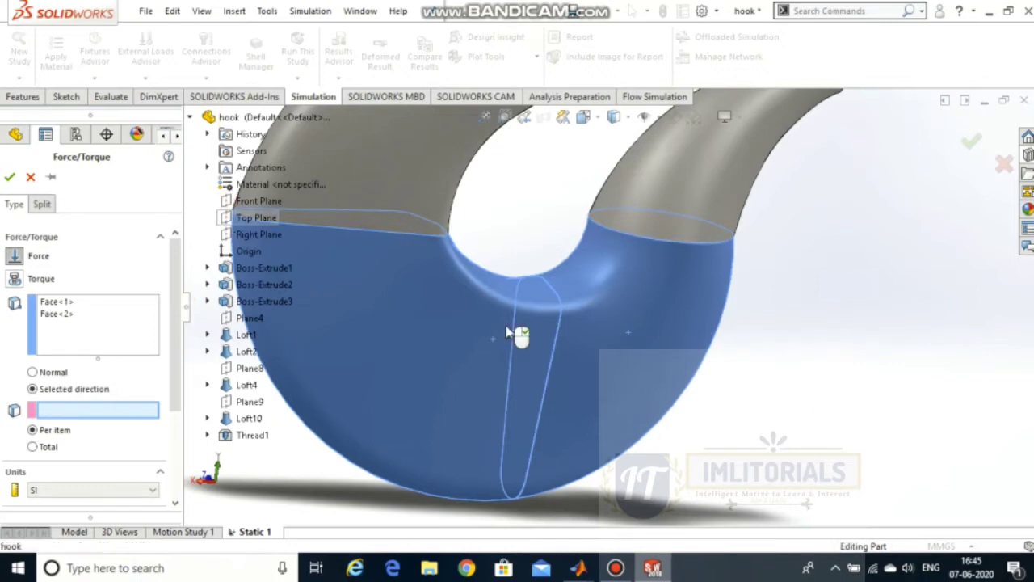
{"action": "scroll", "coordinate": [525, 327], "scroll_direction": "up", "scroll_amount": 5}
{"action": "scroll", "coordinate": [539, 232], "scroll_direction": "down", "scroll_amount": 2}
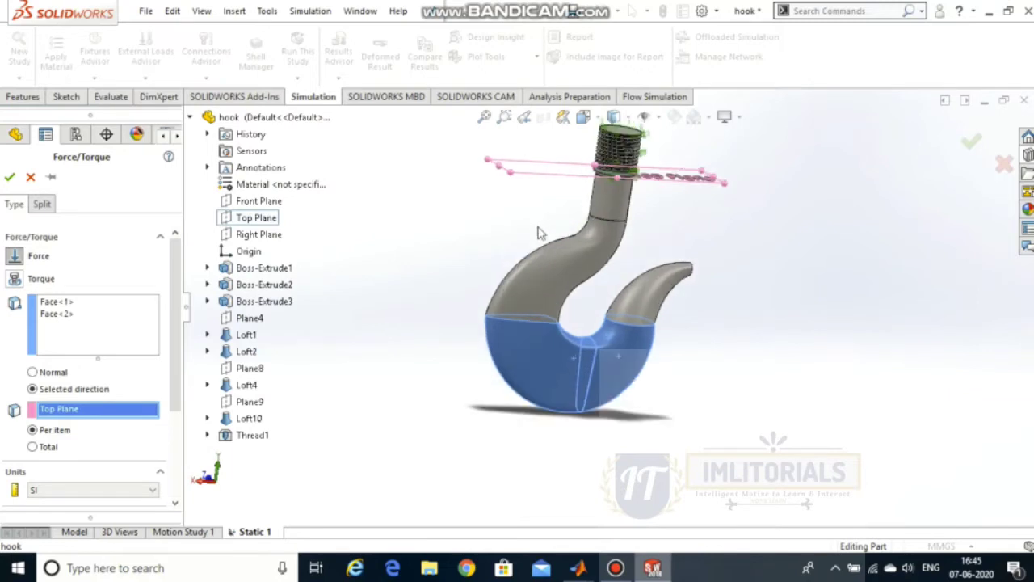
Try the force component along plane direction 1, and deactivate it again.
{"action": "scroll", "coordinate": [3, 420], "scroll_direction": "down", "scroll_amount": 3}
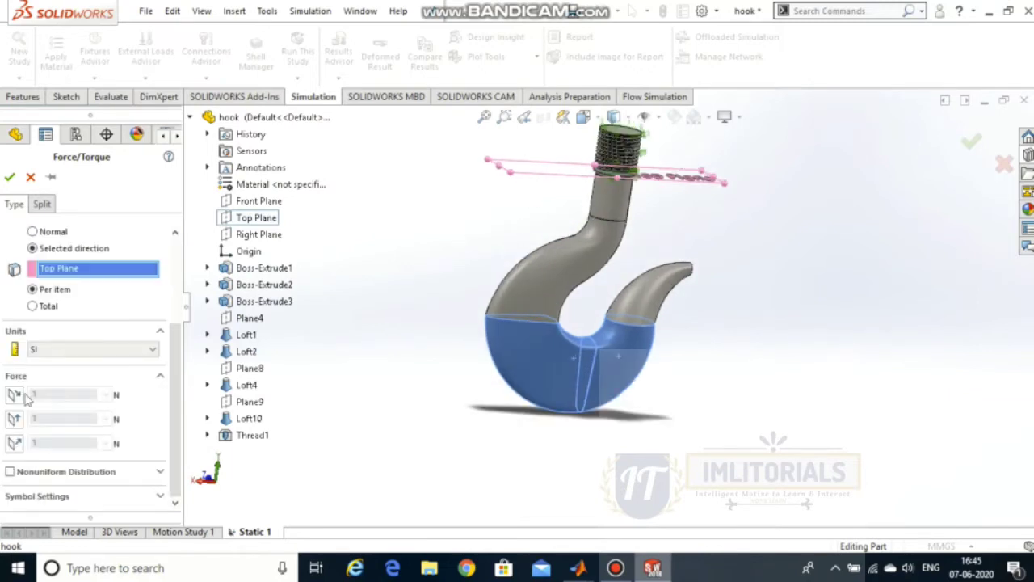
{"action": "left_click", "coordinate": [13, 395]}
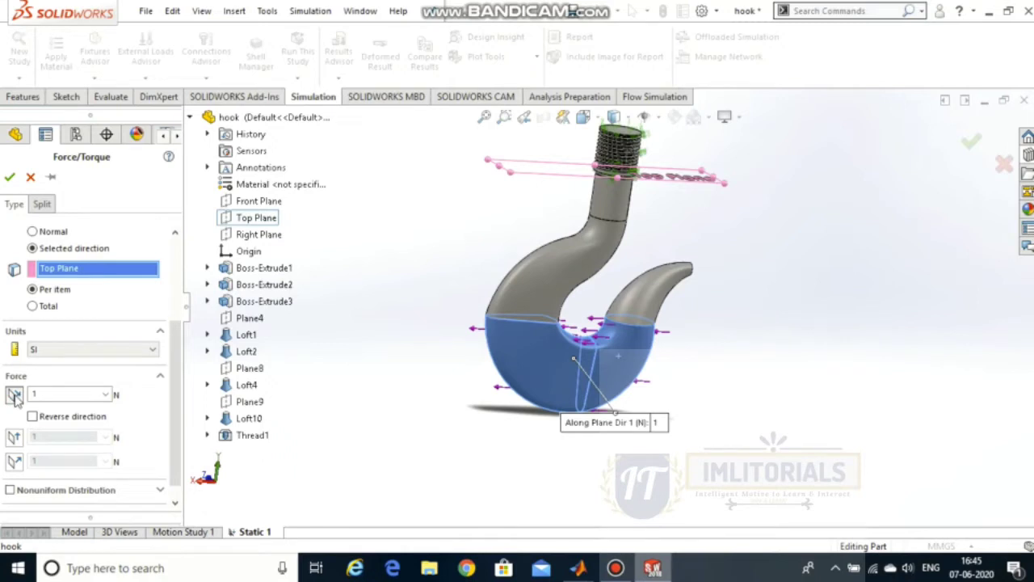
{"action": "left_click", "coordinate": [14, 396]}
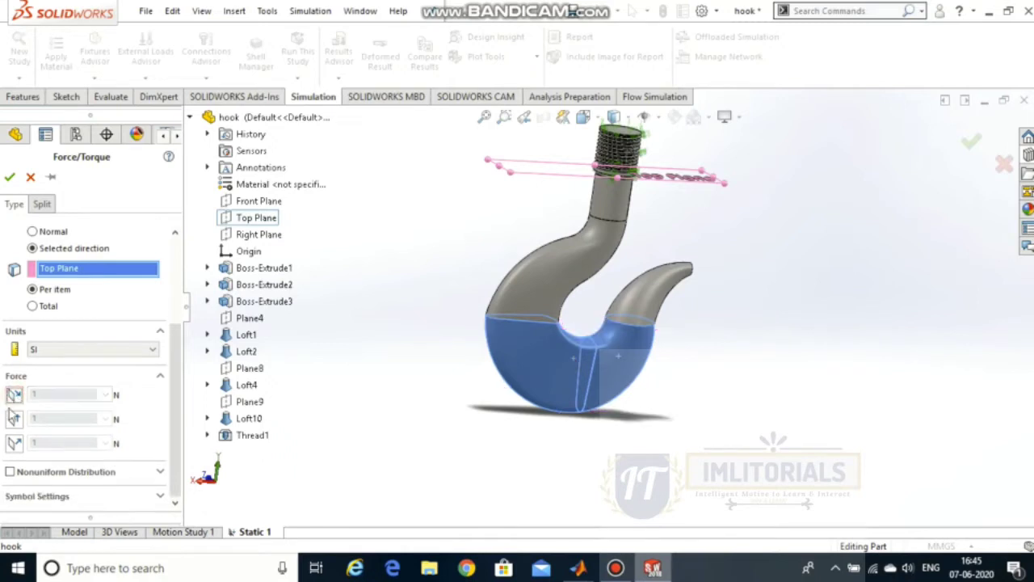
Apply the force normal to the Top Plane at 30000 N per item and reverse its direction.
{"action": "left_click", "coordinate": [14, 420]}
{"action": "left_click", "coordinate": [14, 419]}
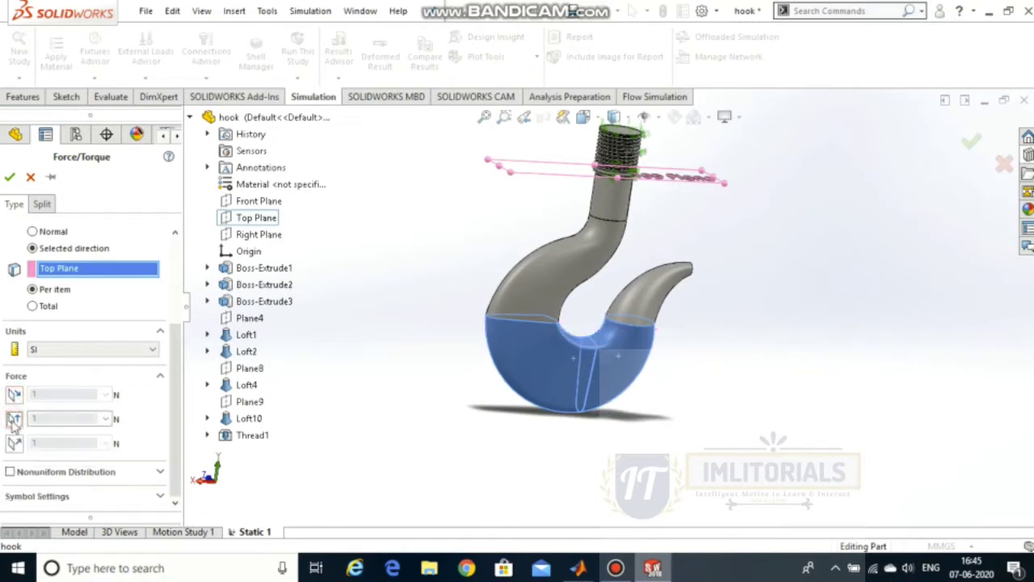
{"action": "left_click", "coordinate": [14, 443]}
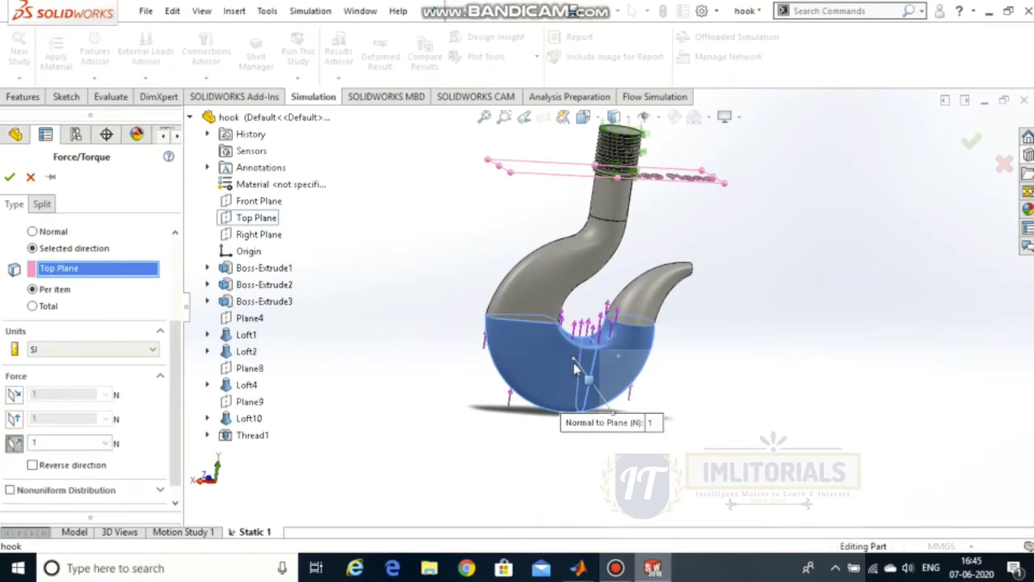
{"action": "scroll", "coordinate": [616, 333], "scroll_direction": "down", "scroll_amount": 3}
{"action": "left_click", "coordinate": [33, 466]}
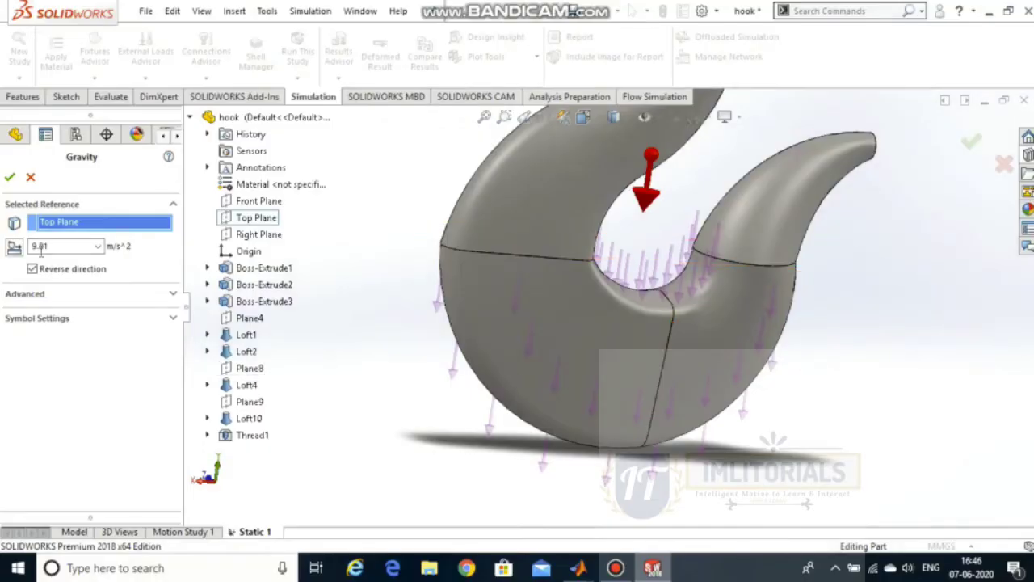
Apply gravity of 9.81 m/s^2 with the Top Plane as reference and the direction reversed.
{"action": "left_click", "coordinate": [29, 294]}
{"action": "left_click", "coordinate": [29, 294]}
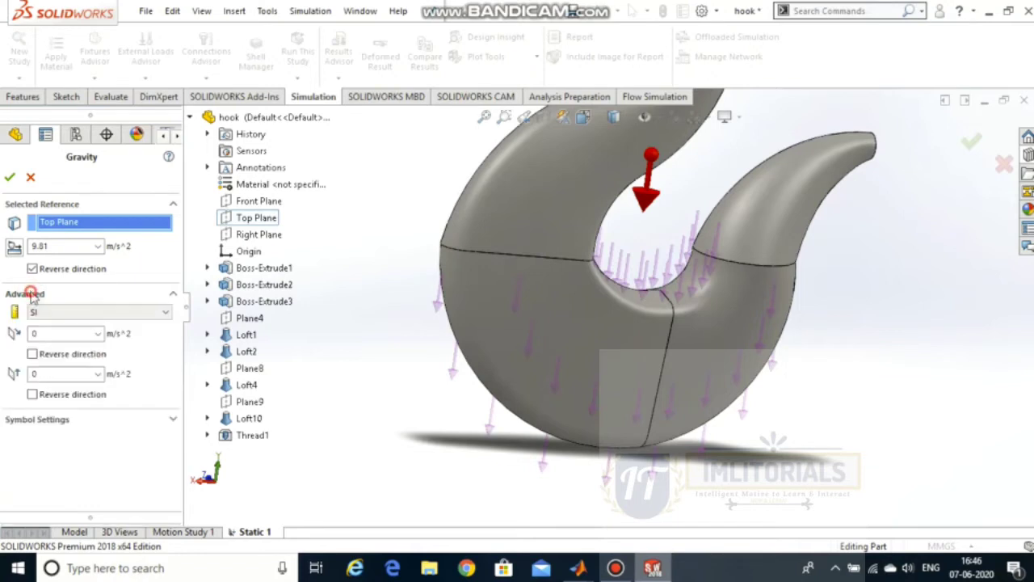
{"action": "left_click", "coordinate": [9, 179]}
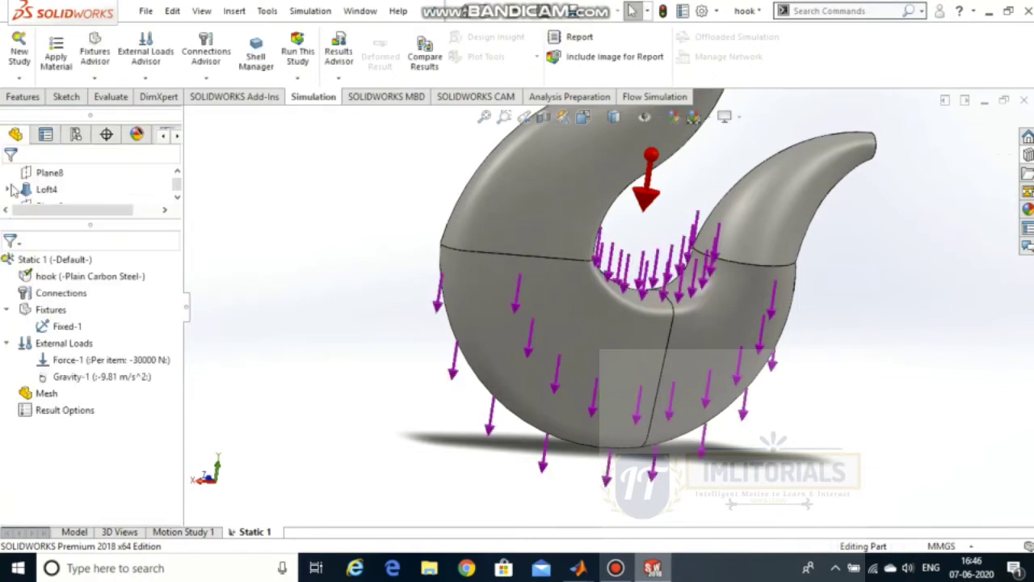
Start creating a mesh for the study, enable the mesh parameters and choose the curvature-based mesh.
{"action": "key", "text": "f"}
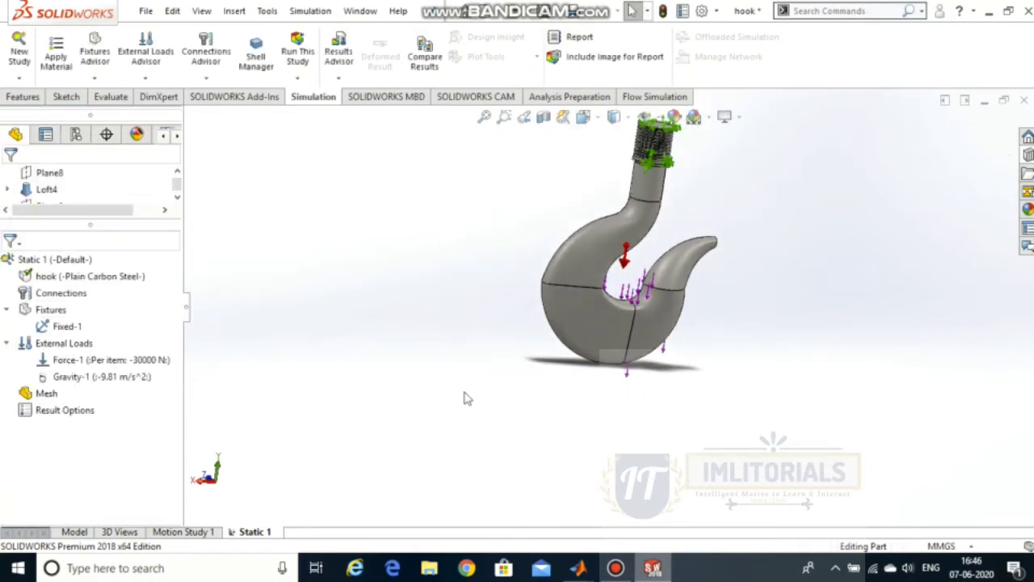
{"action": "right_click", "coordinate": [44, 394]}
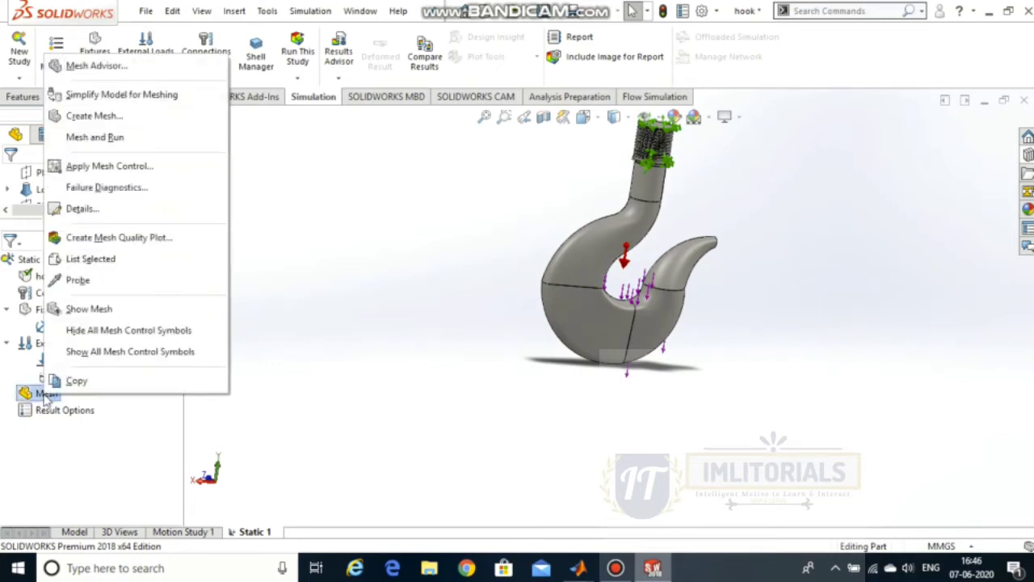
{"action": "left_click", "coordinate": [71, 116]}
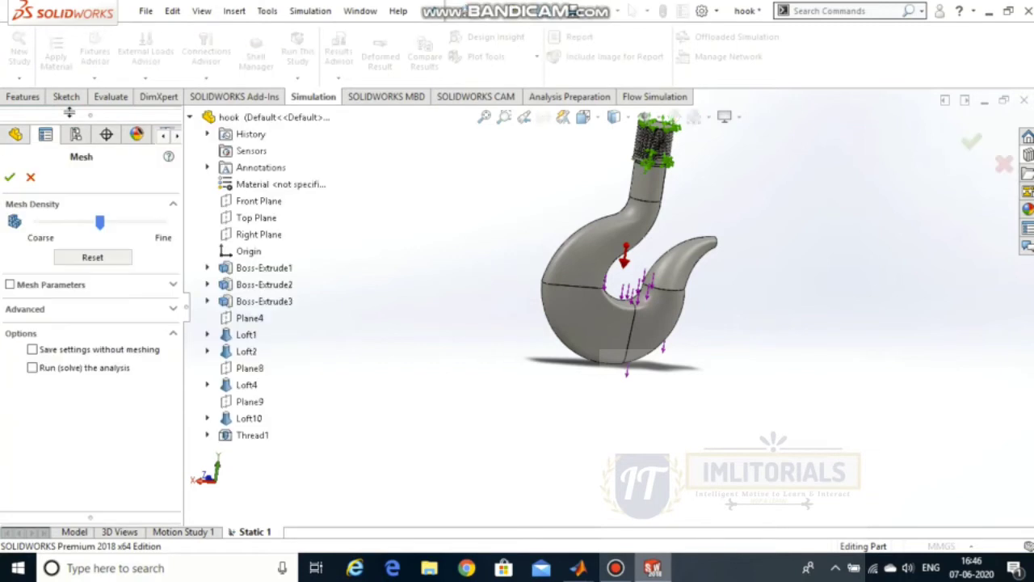
{"action": "left_click_drag", "start_coordinate": [101, 224], "coordinate": [126, 226]}
{"action": "left_click", "coordinate": [156, 267]}
{"action": "left_click", "coordinate": [156, 285]}
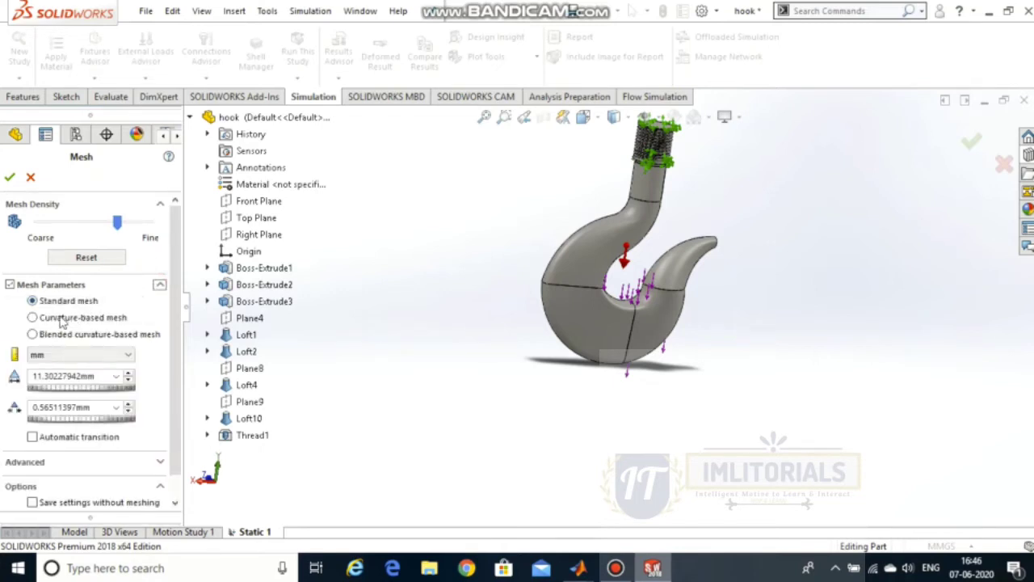
{"action": "left_click", "coordinate": [46, 319]}
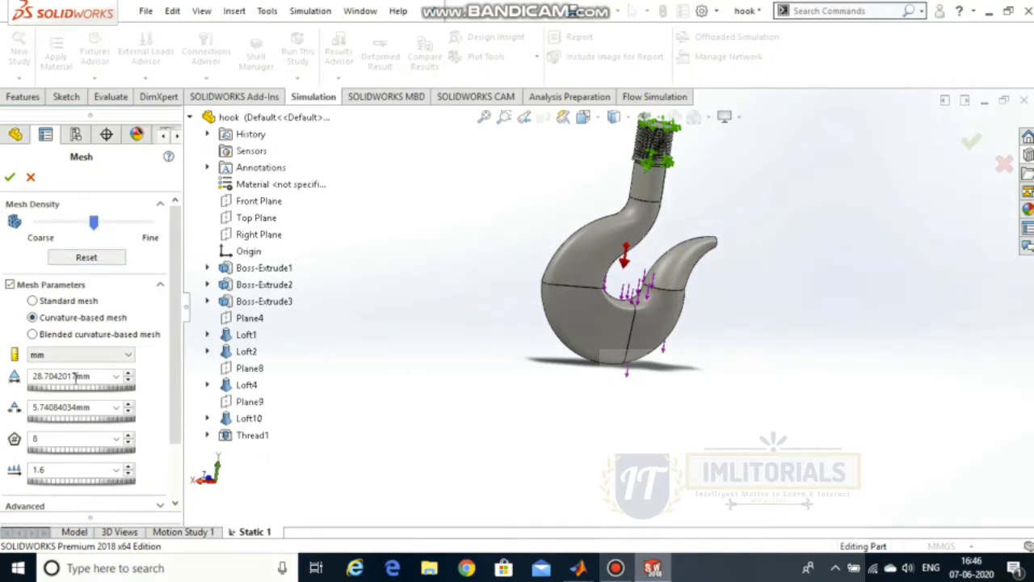
Set the mesh's maximum element size to 19.50 mm.
{"action": "left_click_drag", "start_coordinate": [91, 377], "coordinate": [12, 391]}
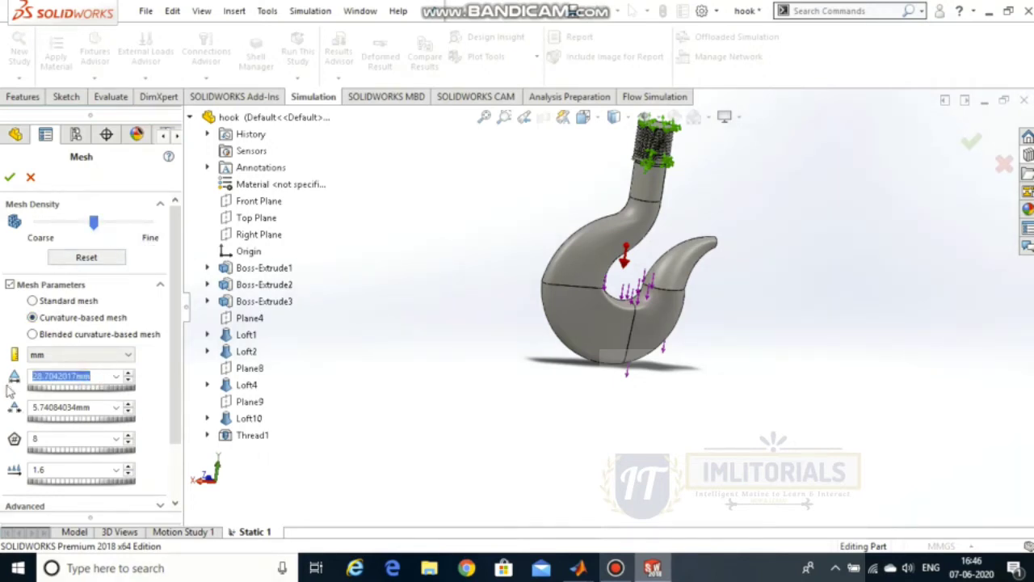
{"action": "type", "text": "19.50"}
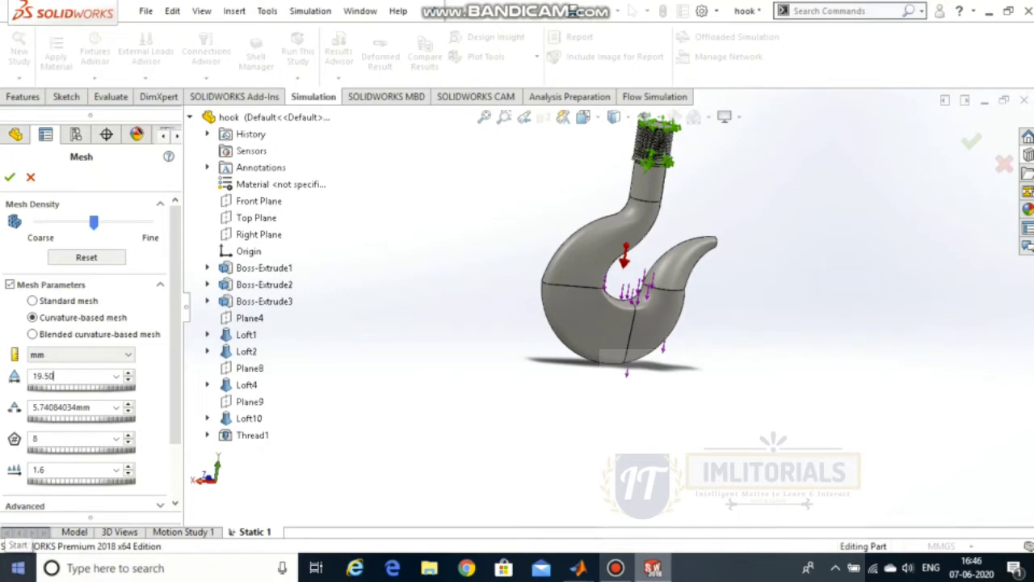
{"action": "left_click", "coordinate": [8, 398]}
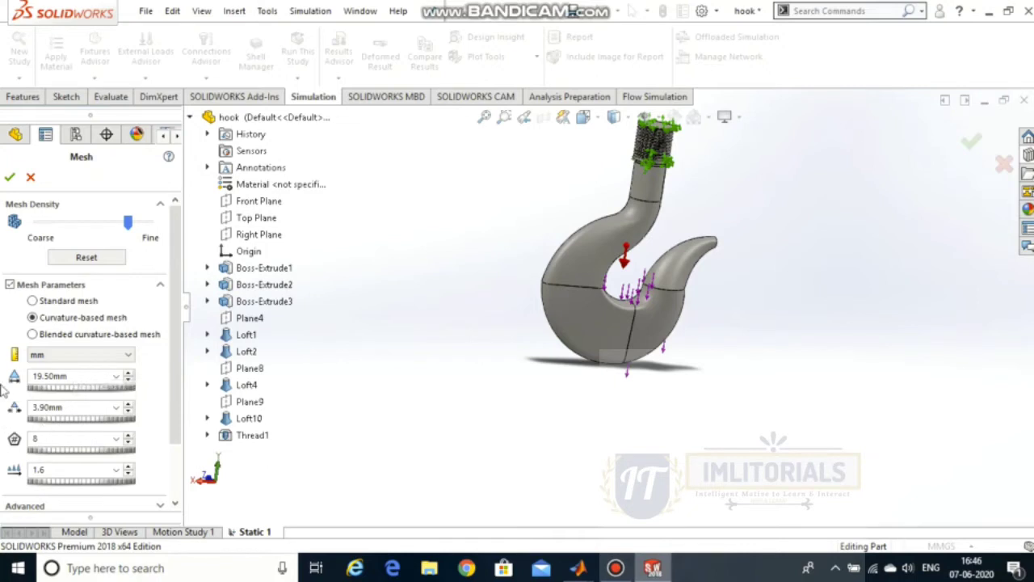
Set the minimum number of elements in a circle to 10 and generate the mesh.
{"action": "scroll", "coordinate": [4, 390], "scroll_direction": "down", "scroll_amount": 3}
{"action": "left_click", "coordinate": [79, 438]}
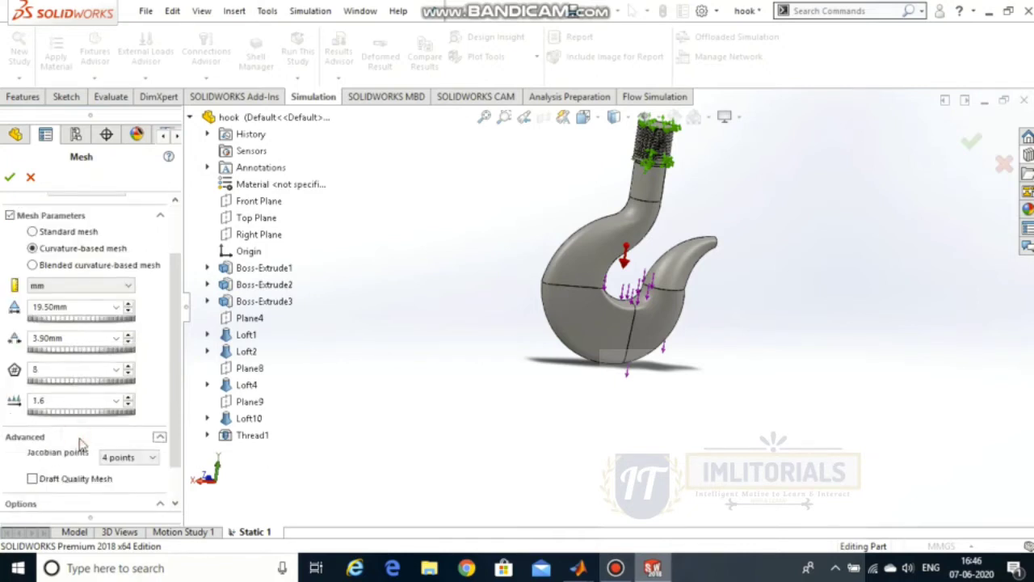
{"action": "left_click", "coordinate": [39, 437]}
{"action": "scroll", "coordinate": [4, 334], "scroll_direction": "up", "scroll_amount": 3}
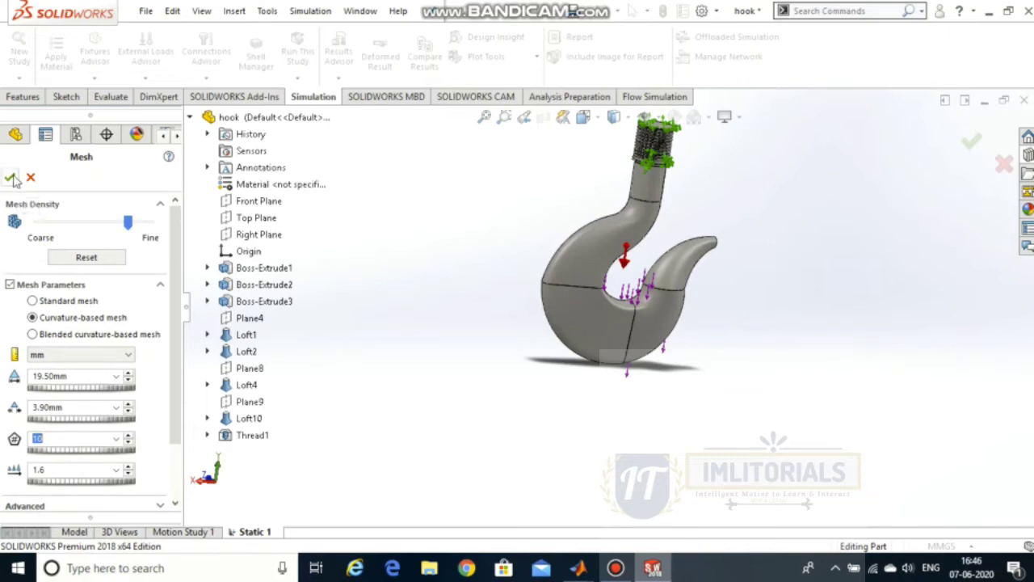
{"action": "left_click", "coordinate": [155, 286]}
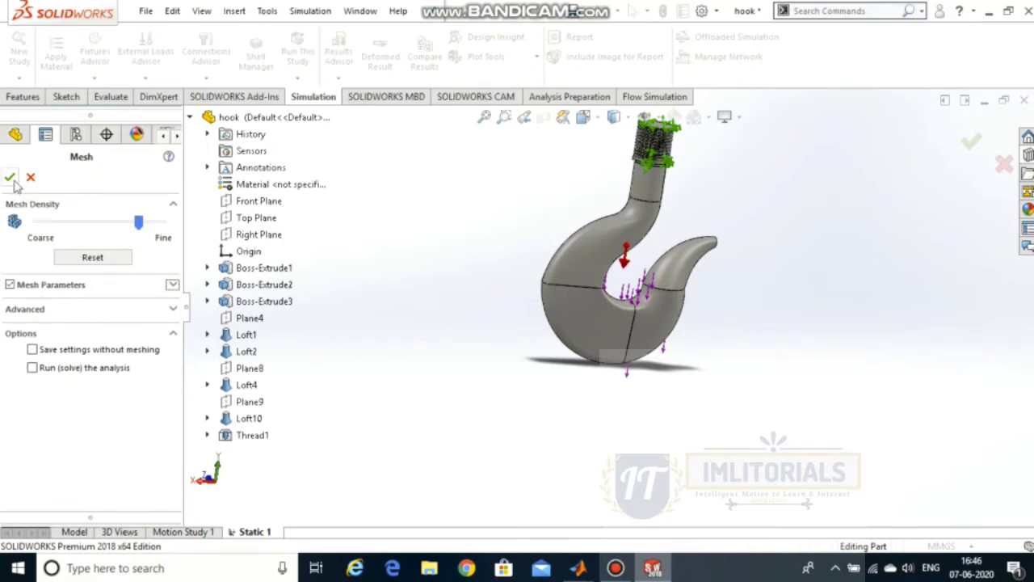
{"action": "left_click", "coordinate": [172, 287]}
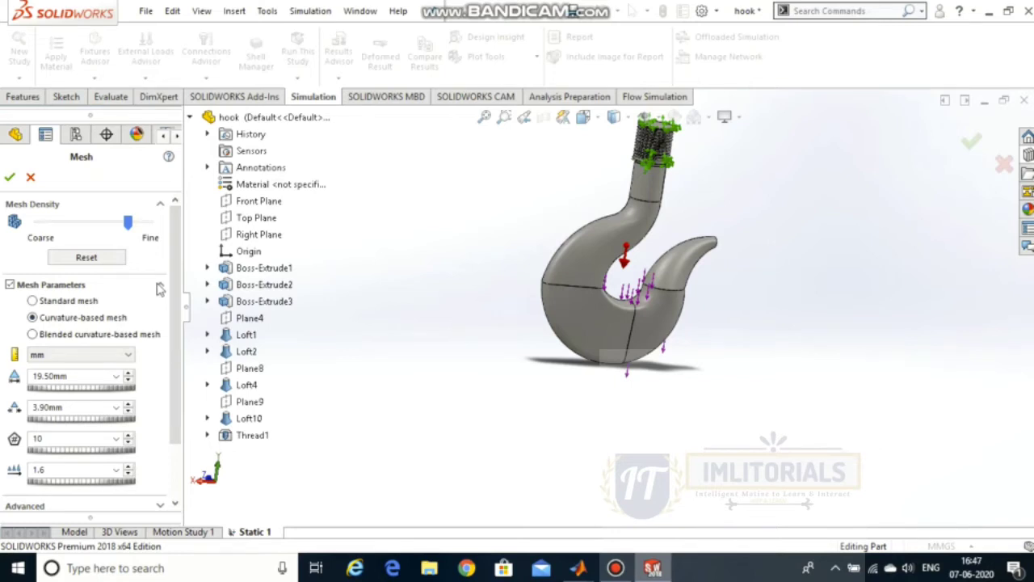
{"action": "left_click", "coordinate": [11, 175]}
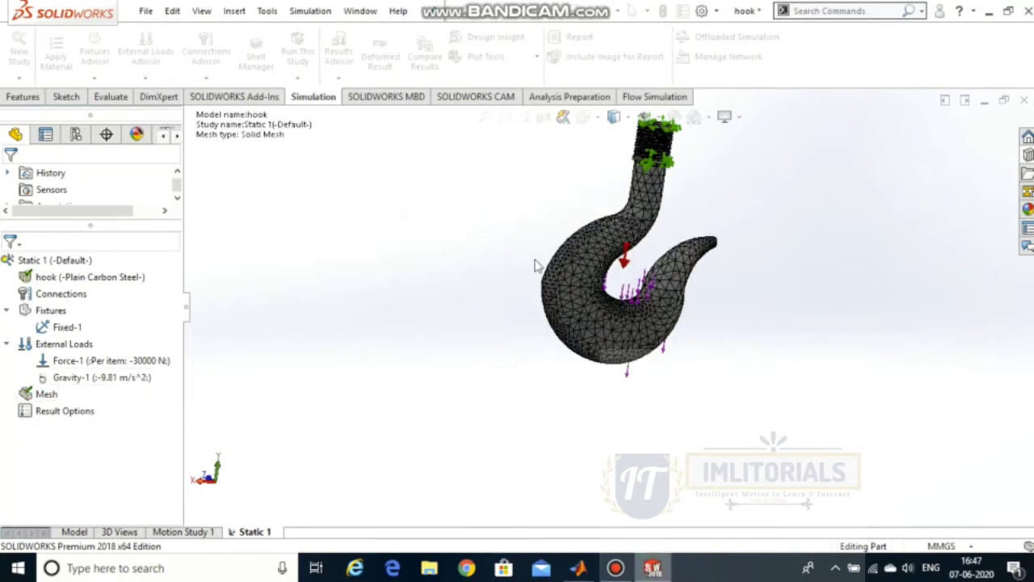
Examine the generated mesh on the hook's inner bend, lower body and threaded shank from several angles.
{"action": "scroll", "coordinate": [739, 196], "scroll_direction": "up", "scroll_amount": 3}
{"action": "scroll", "coordinate": [606, 213], "scroll_direction": "down", "scroll_amount": 2}
{"action": "scroll", "coordinate": [618, 226], "scroll_direction": "down", "scroll_amount": 3}
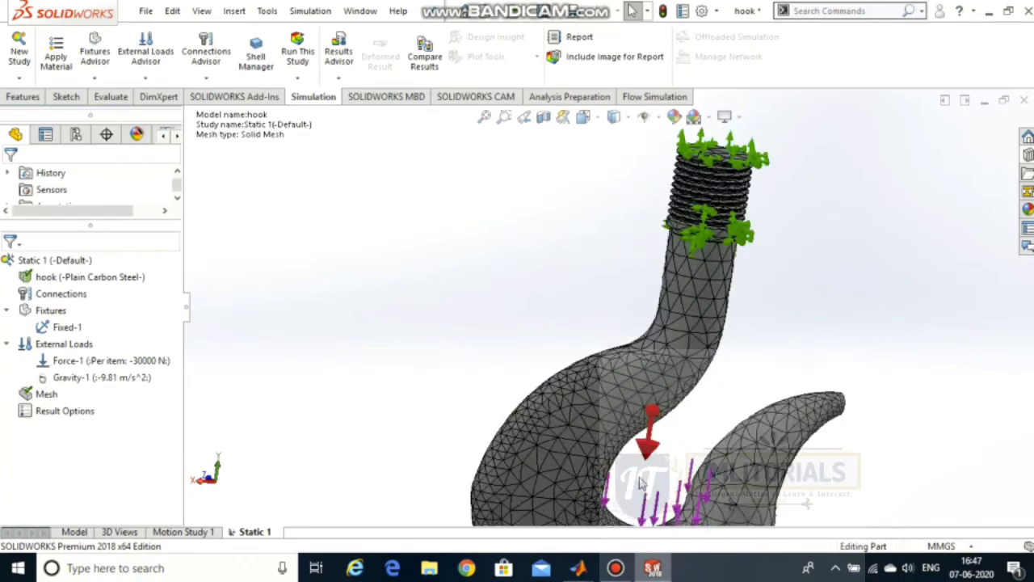
{"action": "scroll", "coordinate": [606, 339], "scroll_direction": "up", "scroll_amount": 2}
{"action": "scroll", "coordinate": [596, 388], "scroll_direction": "down", "scroll_amount": 2}
{"action": "scroll", "coordinate": [597, 388], "scroll_direction": "down", "scroll_amount": 3}
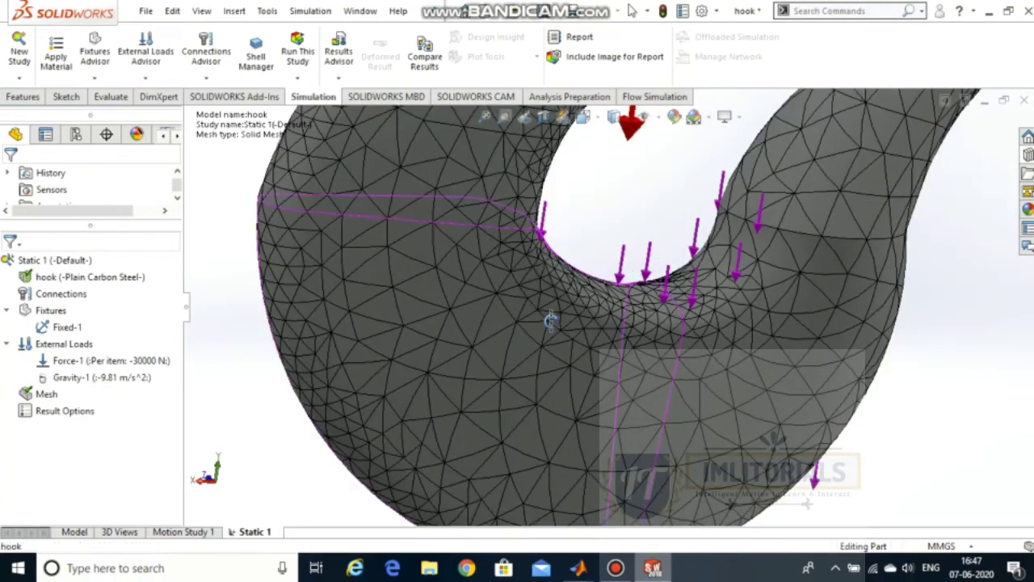
{"action": "middle_click_drag", "start_coordinate": [557, 317], "coordinate": [543, 340]}
{"action": "scroll", "coordinate": [543, 340], "scroll_direction": "up", "scroll_amount": 4}
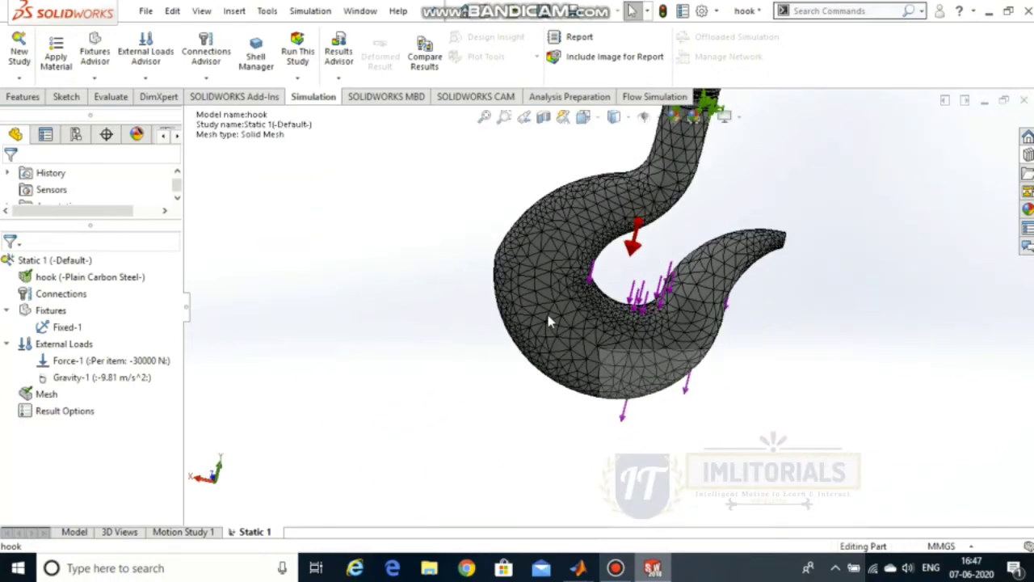
{"action": "scroll", "coordinate": [566, 308], "scroll_direction": "down", "scroll_amount": 3}
{"action": "scroll", "coordinate": [581, 306], "scroll_direction": "down", "scroll_amount": 3}
{"action": "middle_click_drag", "start_coordinate": [507, 346], "coordinate": [504, 409]}
{"action": "scroll", "coordinate": [677, 397], "scroll_direction": "up", "scroll_amount": 5}
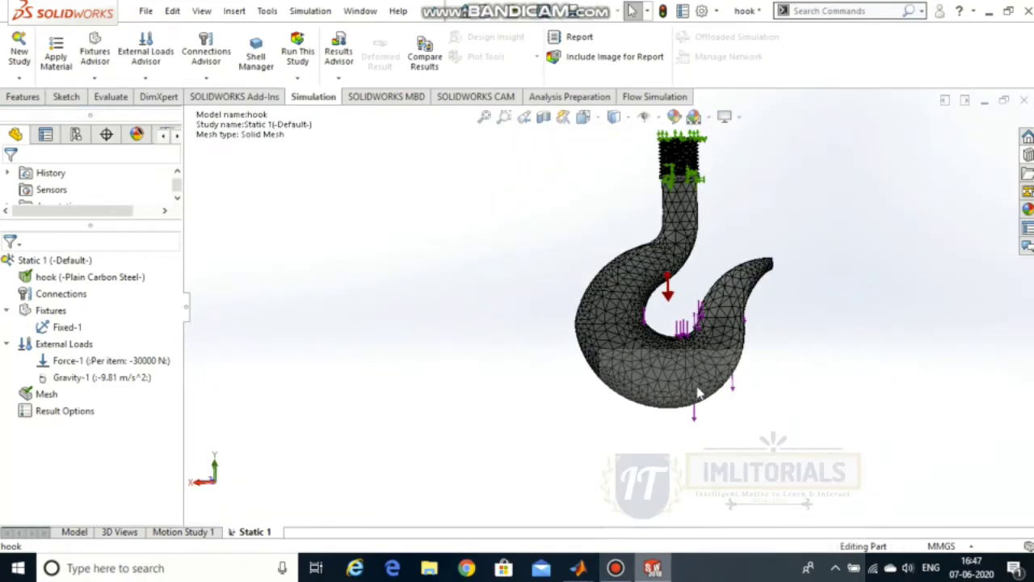
{"action": "middle_click_drag", "start_coordinate": [771, 135], "coordinate": [524, 241]}
{"action": "scroll", "coordinate": [525, 412], "scroll_direction": "down", "scroll_amount": 6}
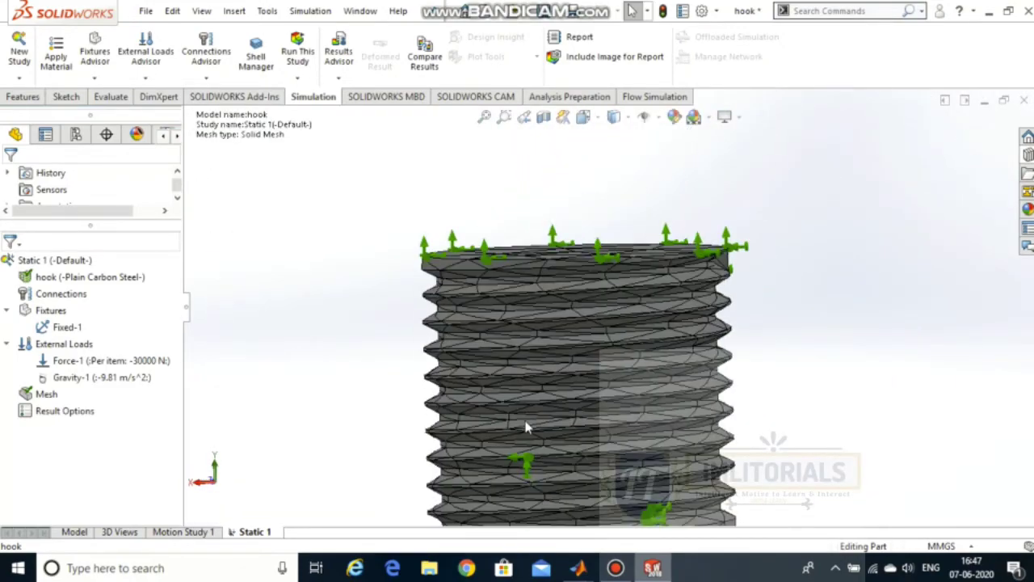
{"action": "middle_click_drag", "start_coordinate": [540, 411], "coordinate": [566, 491]}
{"action": "scroll", "coordinate": [568, 497], "scroll_direction": "up", "scroll_amount": 4}
{"action": "scroll", "coordinate": [566, 499], "scroll_direction": "up", "scroll_amount": 4}
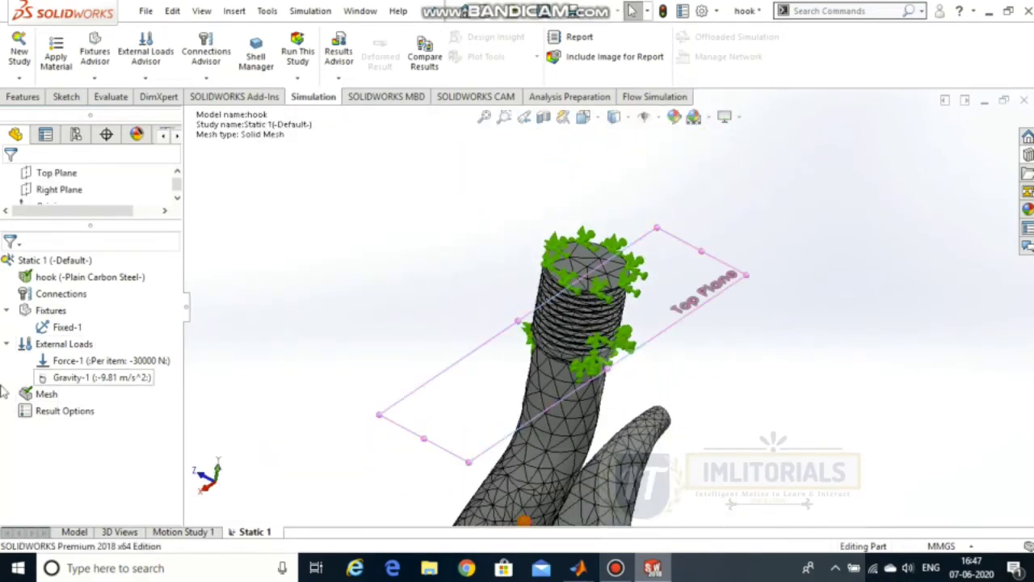
{"action": "right_click", "coordinate": [52, 415]}
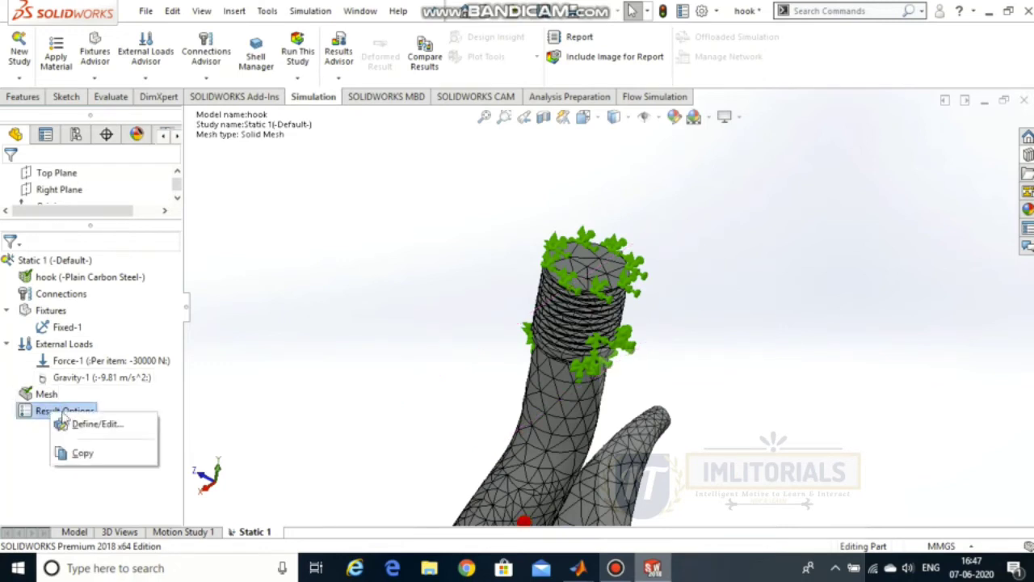
{"action": "left_click", "coordinate": [203, 353]}
{"action": "right_click", "coordinate": [50, 395]}
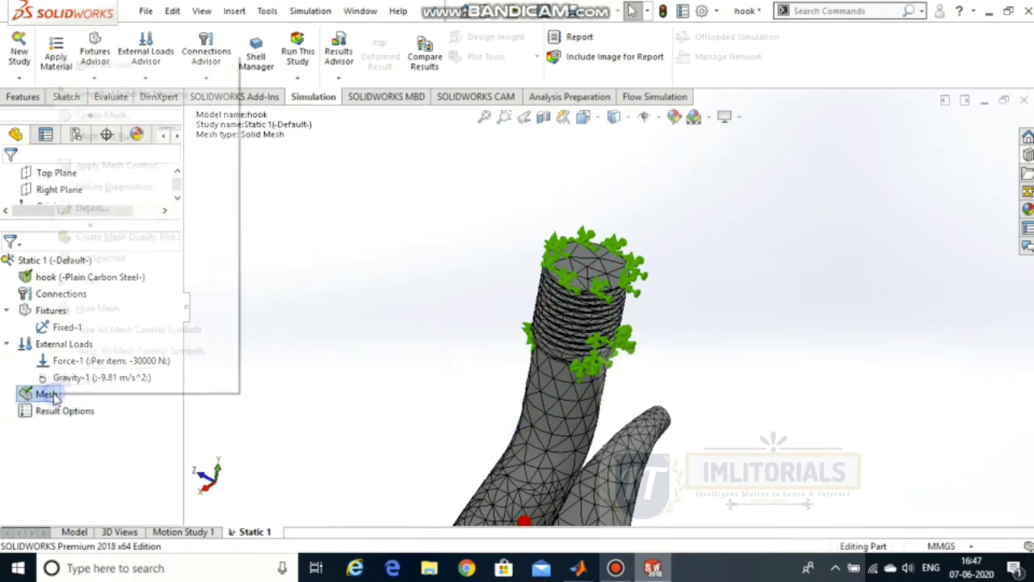
{"action": "left_click", "coordinate": [99, 165]}
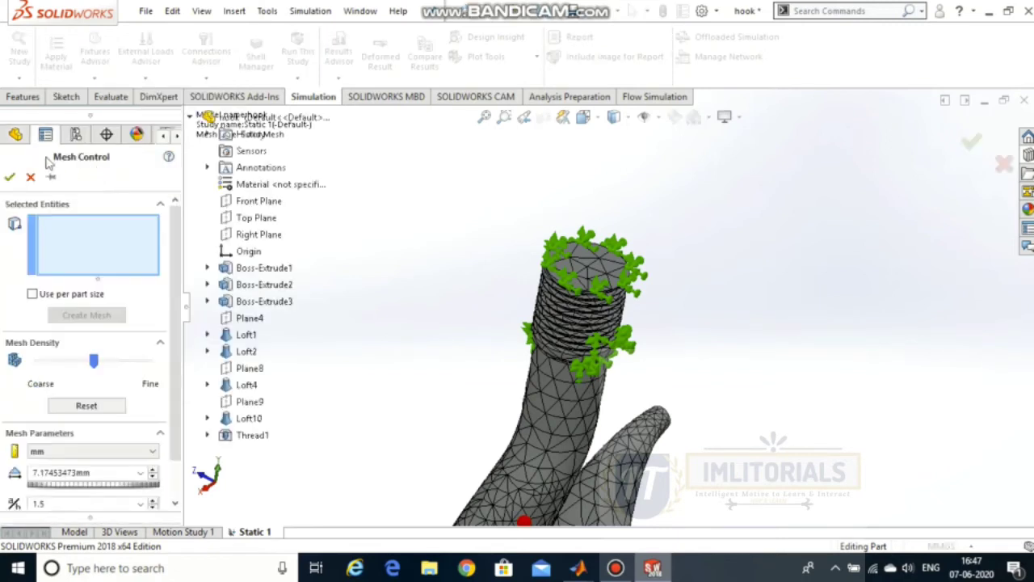
{"action": "left_click", "coordinate": [29, 176]}
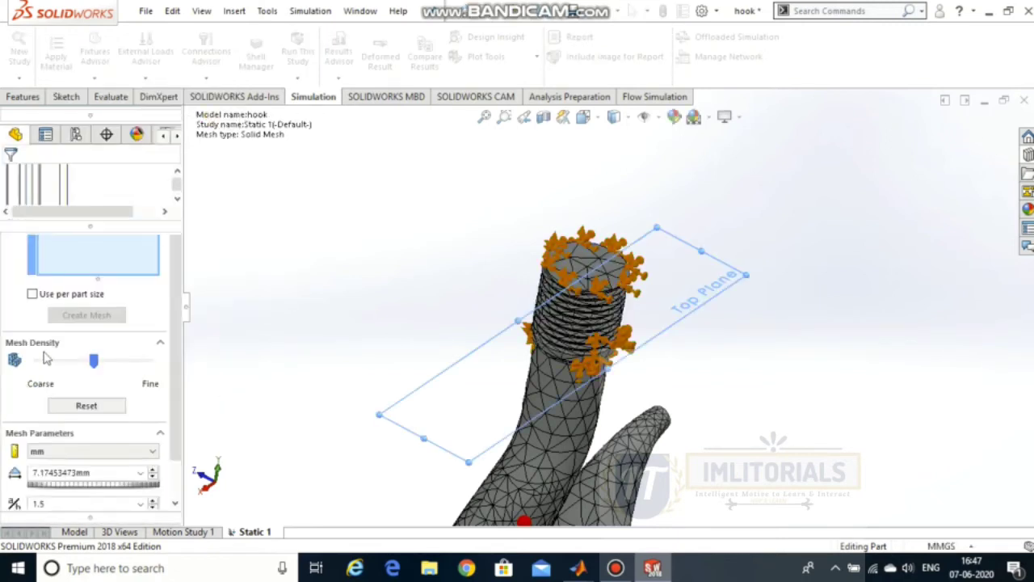
Review the full list of mesh details, including node and element totals and aspect ratios, and close it.
{"action": "right_click", "coordinate": [42, 395]}
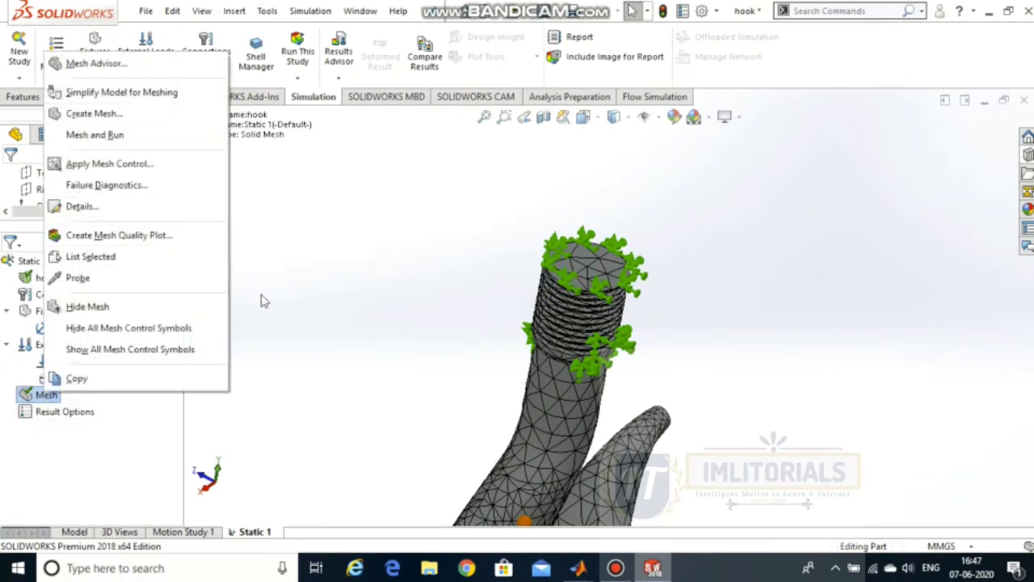
{"action": "left_click", "coordinate": [75, 204]}
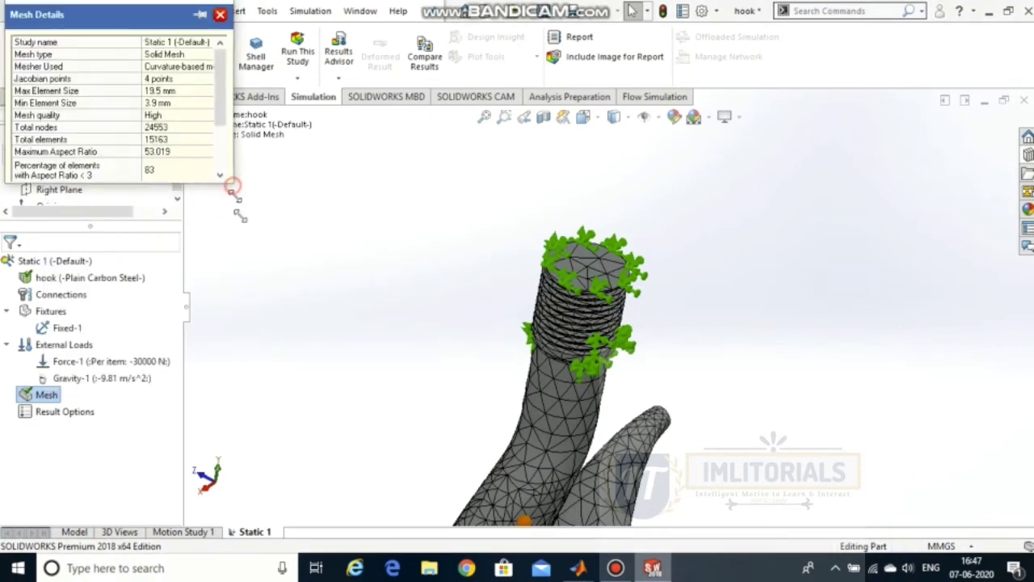
{"action": "left_click_drag", "start_coordinate": [233, 185], "coordinate": [248, 265]}
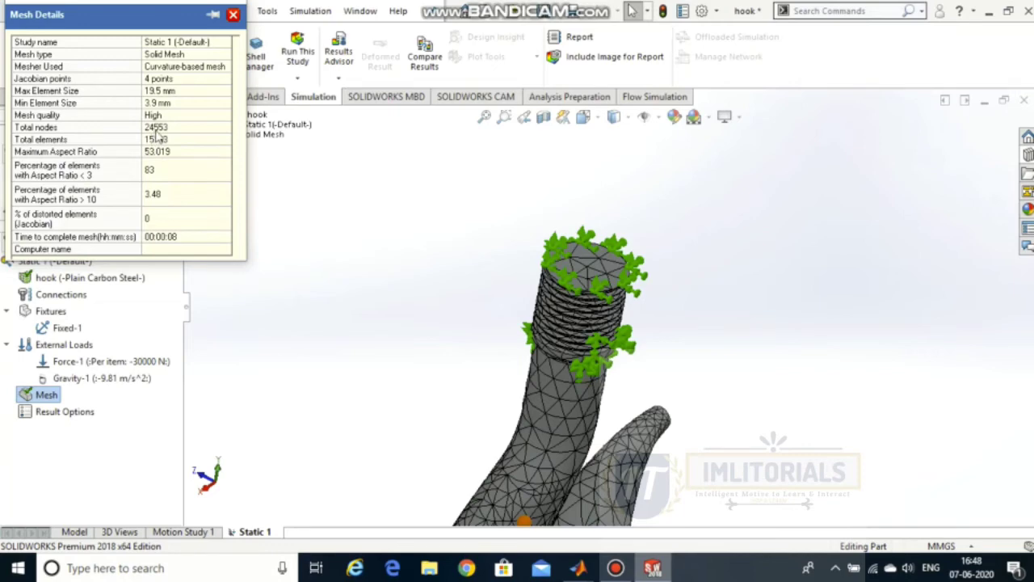
{"action": "left_click", "coordinate": [234, 14]}
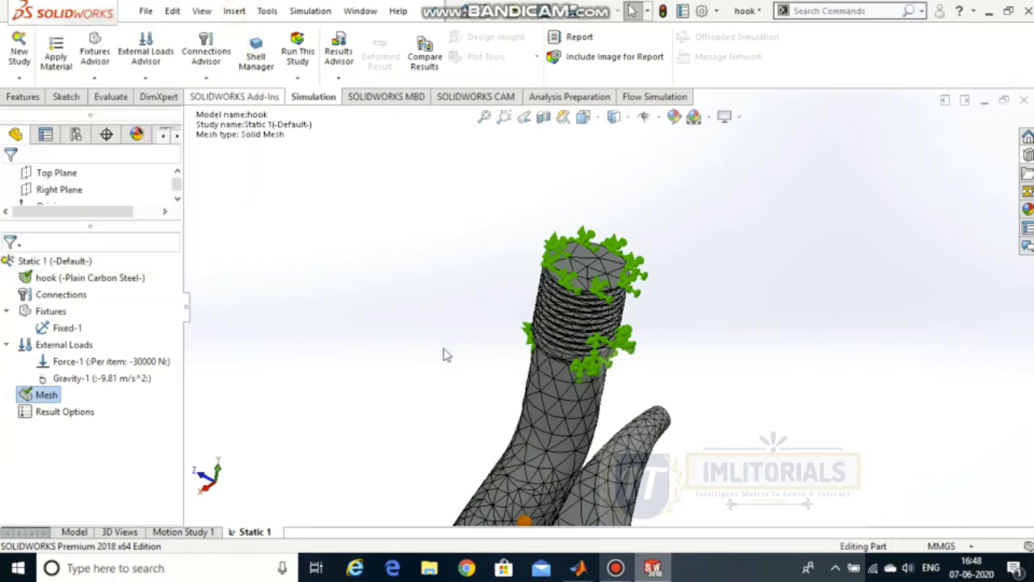
Run the static study on the meshed hook.
{"action": "scroll", "coordinate": [482, 370], "scroll_direction": "up", "scroll_amount": 4}
{"action": "middle_click_drag", "start_coordinate": [544, 377], "coordinate": [465, 301]}
{"action": "scroll", "coordinate": [571, 412], "scroll_direction": "up", "scroll_amount": 3}
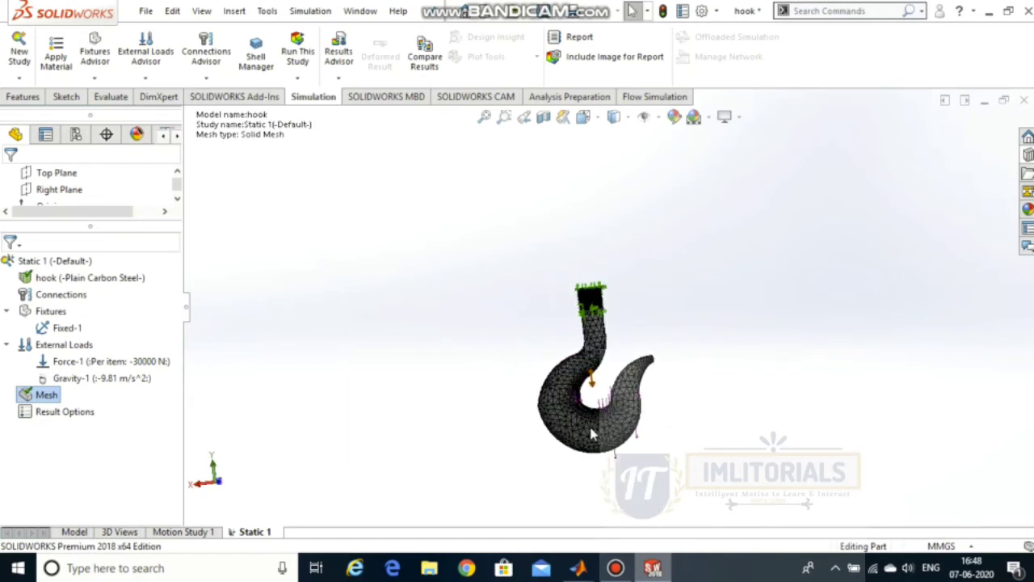
{"action": "scroll", "coordinate": [661, 385], "scroll_direction": "down", "scroll_amount": 4}
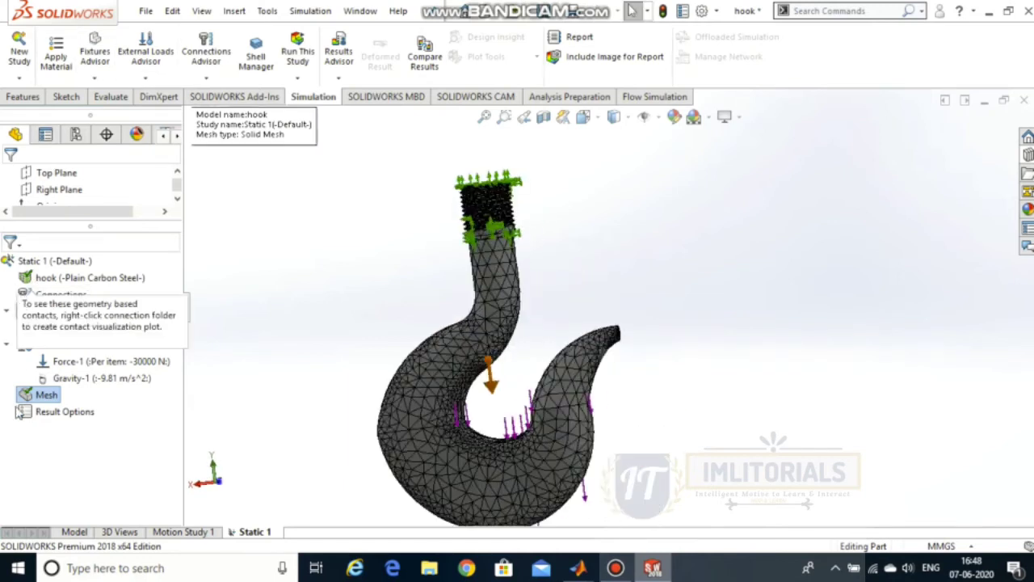
{"action": "left_click", "coordinate": [312, 52]}
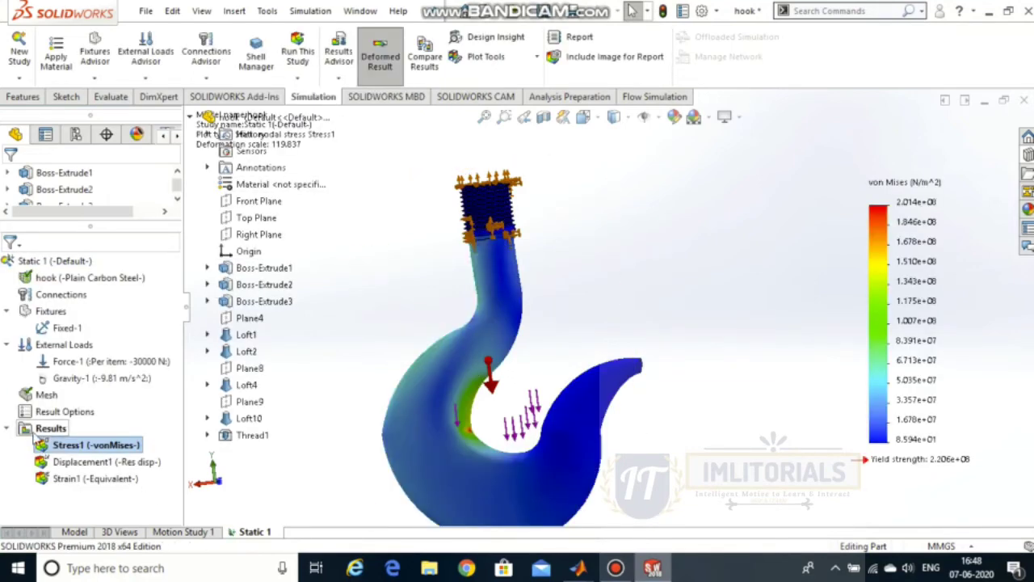
Add a factor of safety plot to the results for all bodies with the Automatic failure criterion.
{"action": "right_click", "coordinate": [49, 429]}
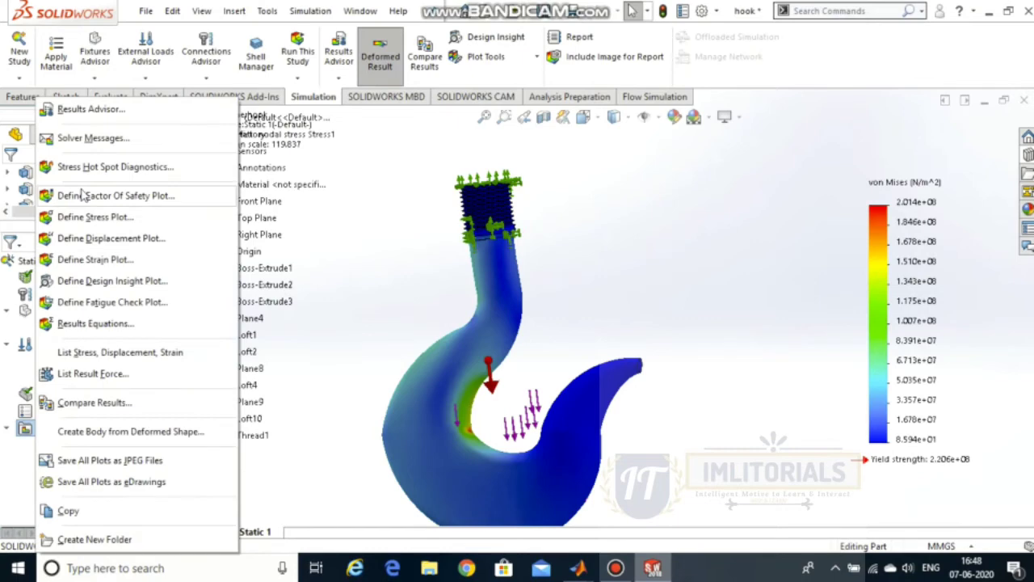
{"action": "left_click", "coordinate": [82, 195]}
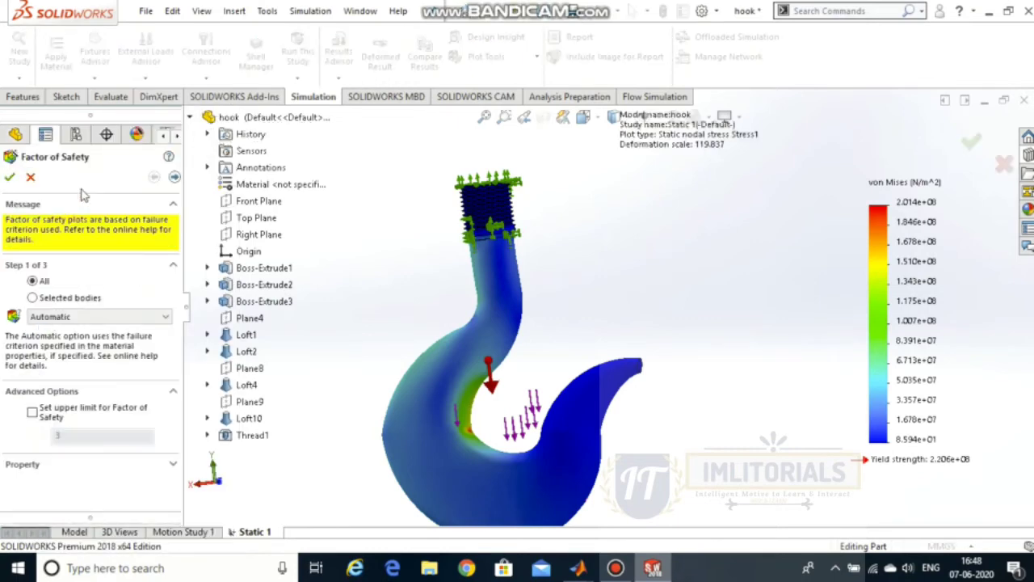
{"action": "left_click", "coordinate": [9, 183]}
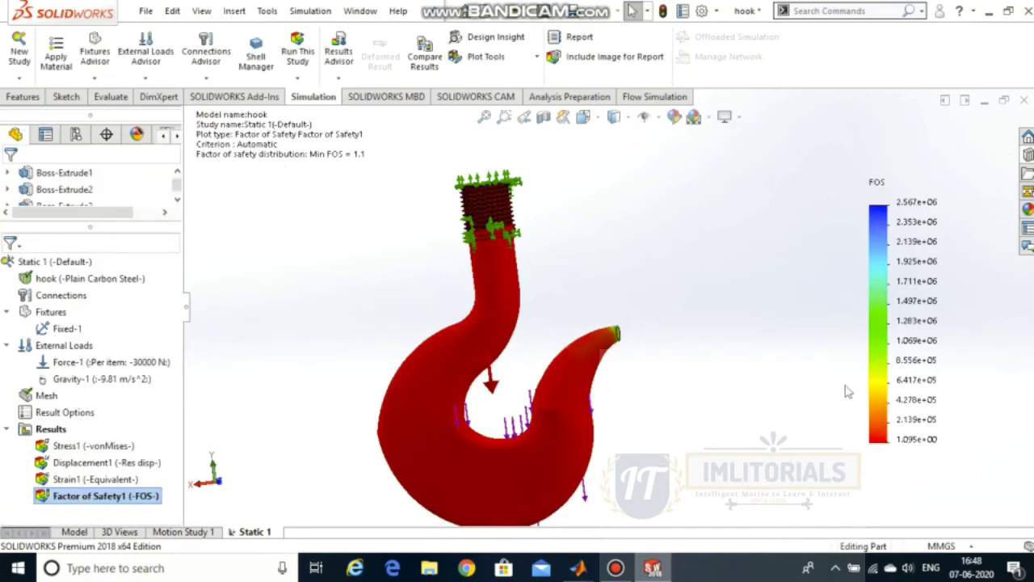
Show the von Mises stress plot and set its legend number format to floating.
{"action": "left_click", "coordinate": [69, 446]}
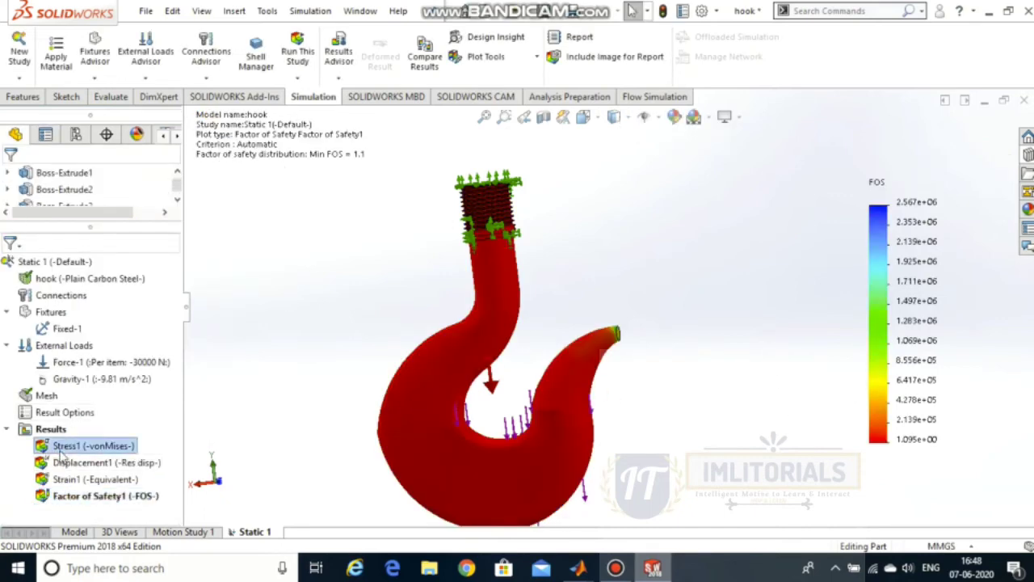
{"action": "right_click", "coordinate": [61, 454]}
{"action": "left_click", "coordinate": [84, 316]}
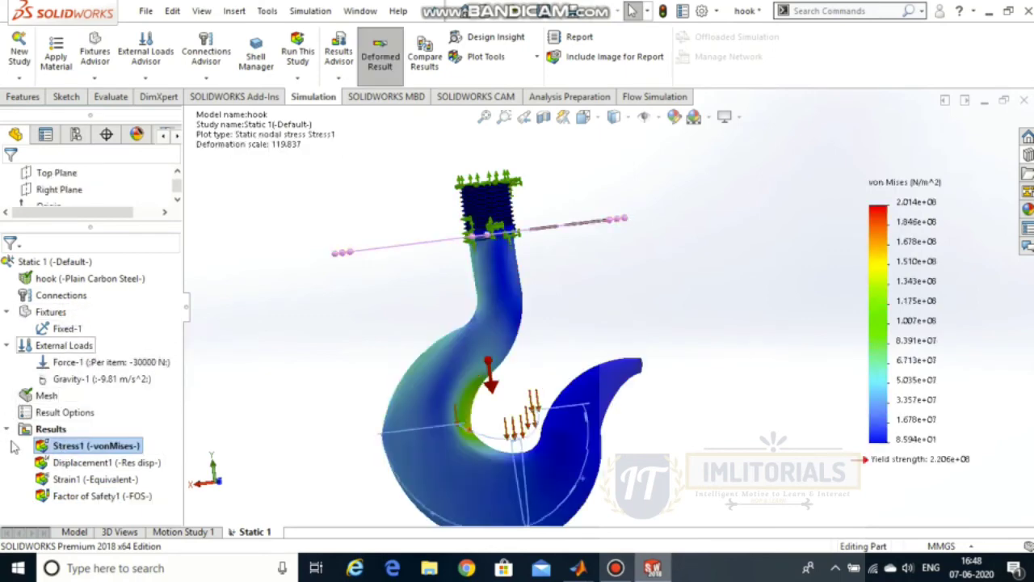
{"action": "right_click", "coordinate": [77, 447]}
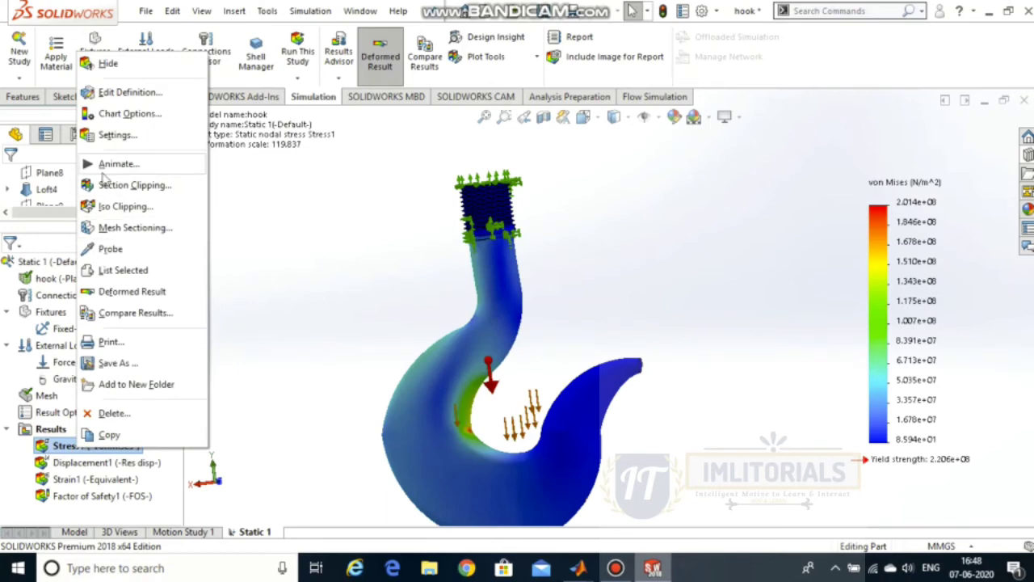
{"action": "left_click", "coordinate": [106, 119]}
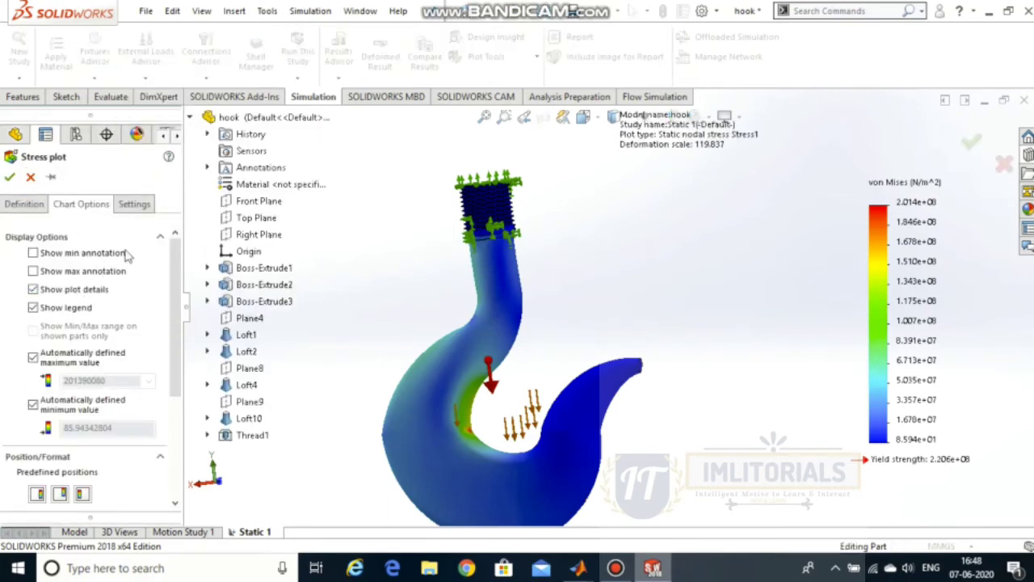
{"action": "left_click", "coordinate": [134, 204]}
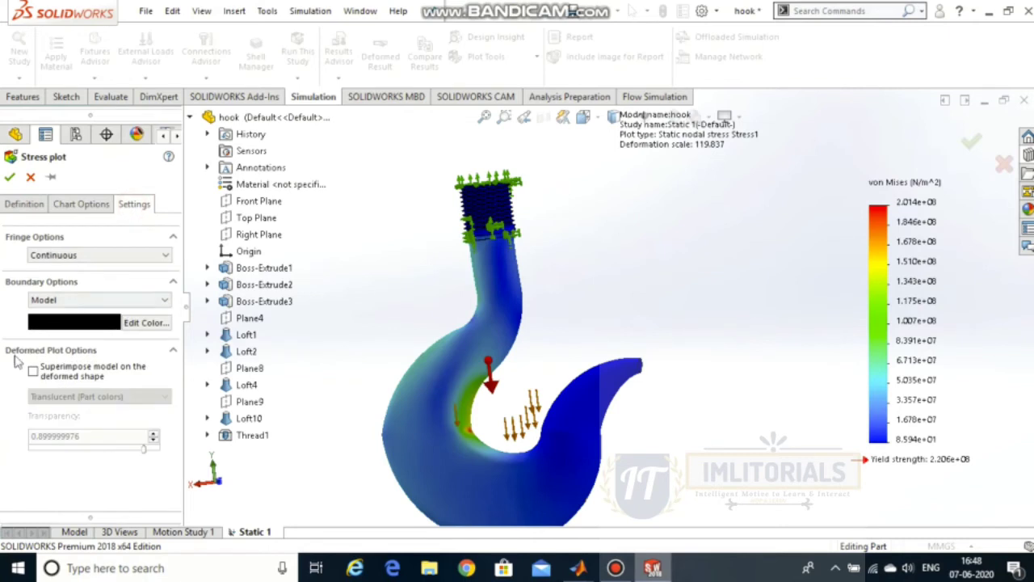
{"action": "left_click", "coordinate": [81, 203]}
{"action": "scroll", "coordinate": [43, 427], "scroll_direction": "down", "scroll_amount": 2}
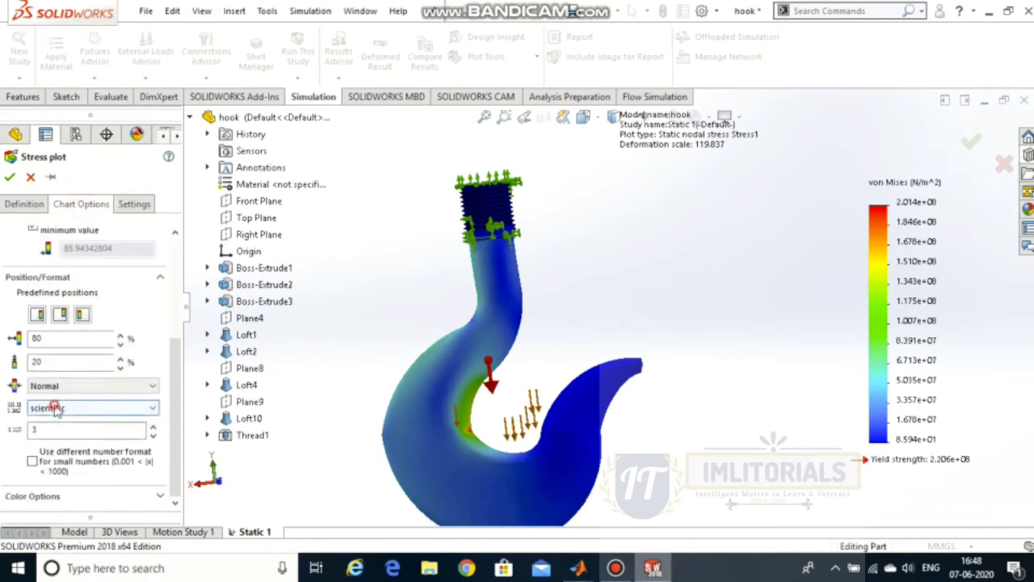
{"action": "left_click", "coordinate": [62, 408]}
{"action": "left_click", "coordinate": [50, 428]}
Set the stress plot's units to N/mm^2 (MPa) and apply the plot settings.
{"action": "left_click", "coordinate": [23, 204]}
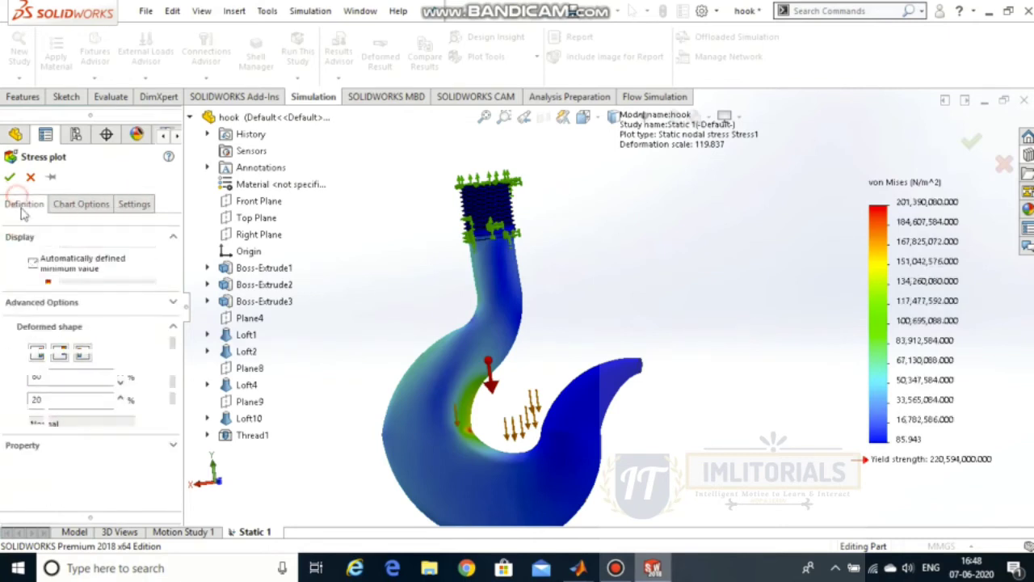
{"action": "left_click", "coordinate": [64, 275]}
{"action": "left_click", "coordinate": [53, 320]}
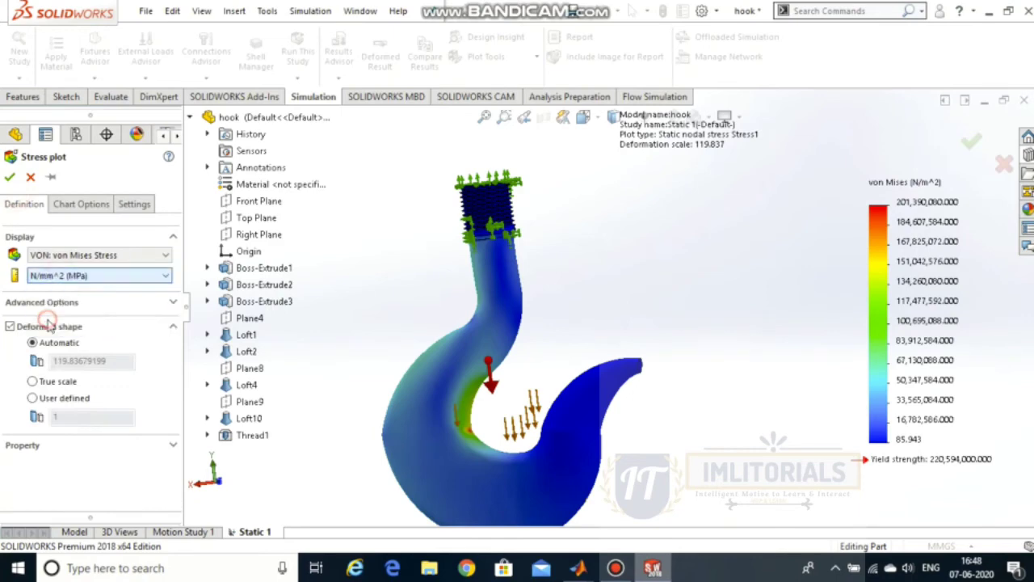
{"action": "left_click", "coordinate": [8, 177]}
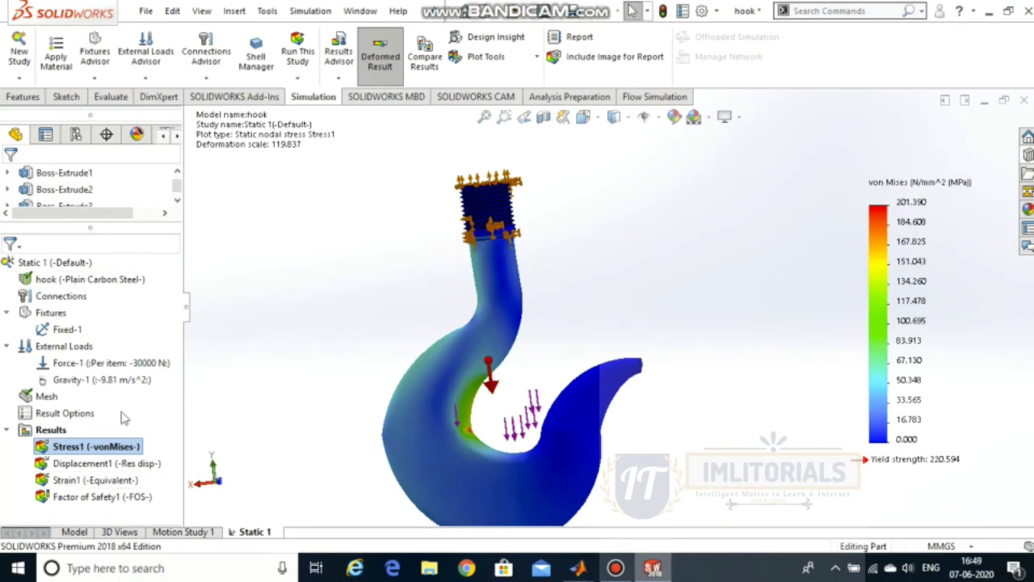
Examine the von Mises stress distribution around the hook's inner bend and over the whole body.
{"action": "middle_click_drag", "start_coordinate": [899, 305], "coordinate": [903, 363]}
{"action": "scroll", "coordinate": [446, 421], "scroll_direction": "down", "scroll_amount": 6}
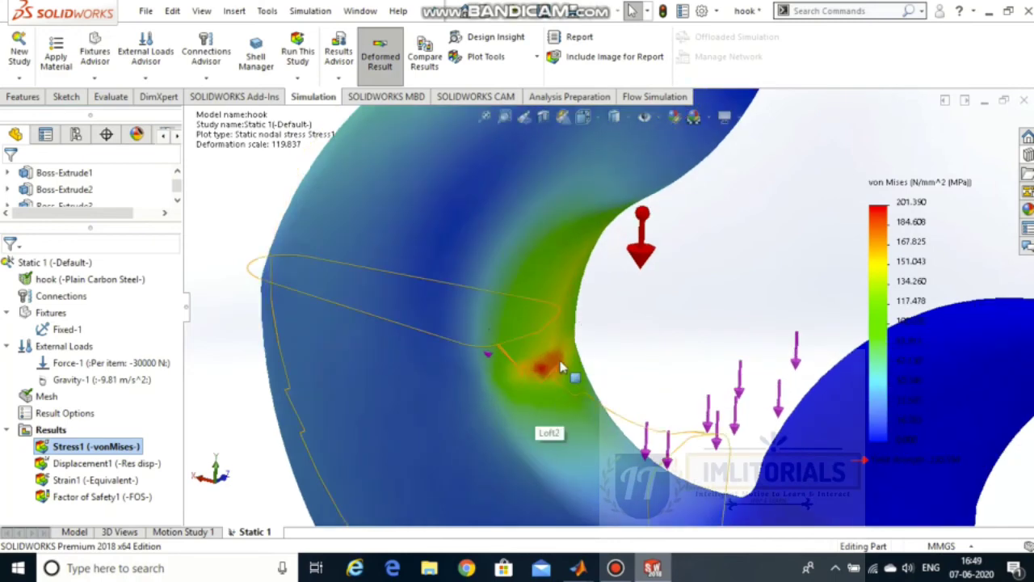
{"action": "scroll", "coordinate": [564, 380], "scroll_direction": "up", "scroll_amount": 6}
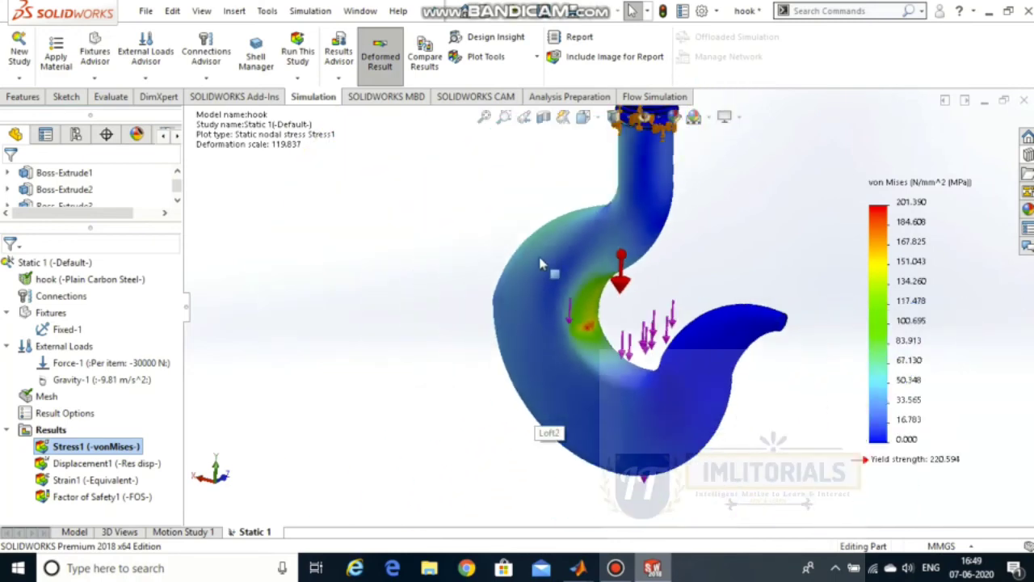
{"action": "middle_click_drag", "start_coordinate": [557, 275], "coordinate": [660, 383]}
{"action": "scroll", "coordinate": [638, 178], "scroll_direction": "up", "scroll_amount": 3}
{"action": "scroll", "coordinate": [658, 198], "scroll_direction": "down", "scroll_amount": 3}
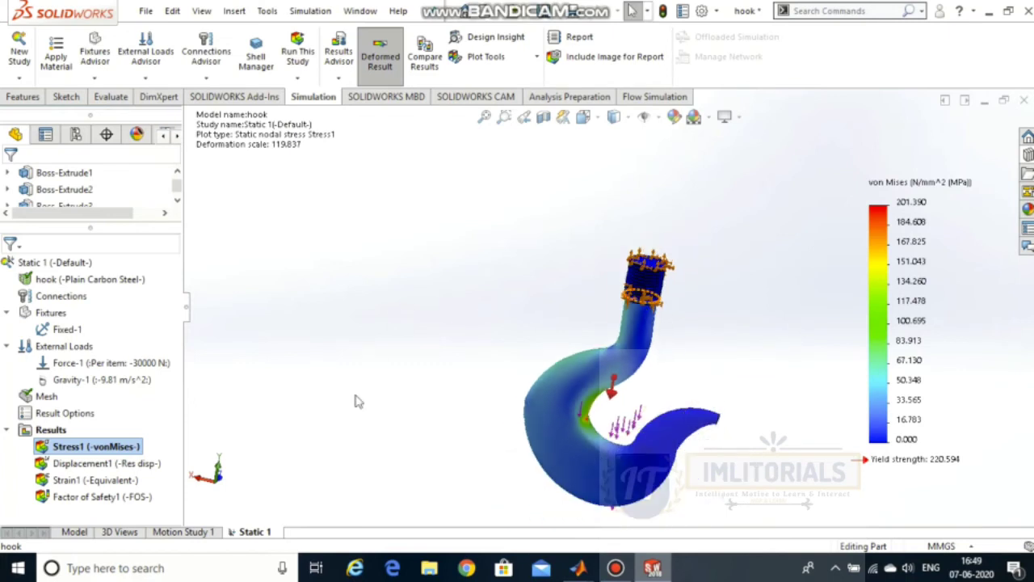
Show the resultant displacement plot in place of the stress plot.
{"action": "left_click", "coordinate": [145, 465]}
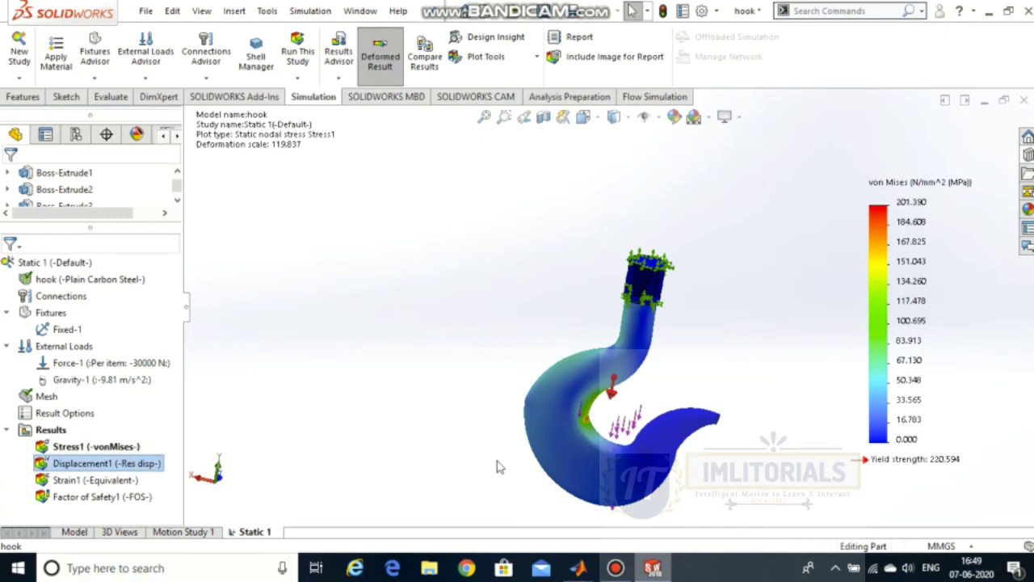
{"action": "right_click", "coordinate": [53, 461]}
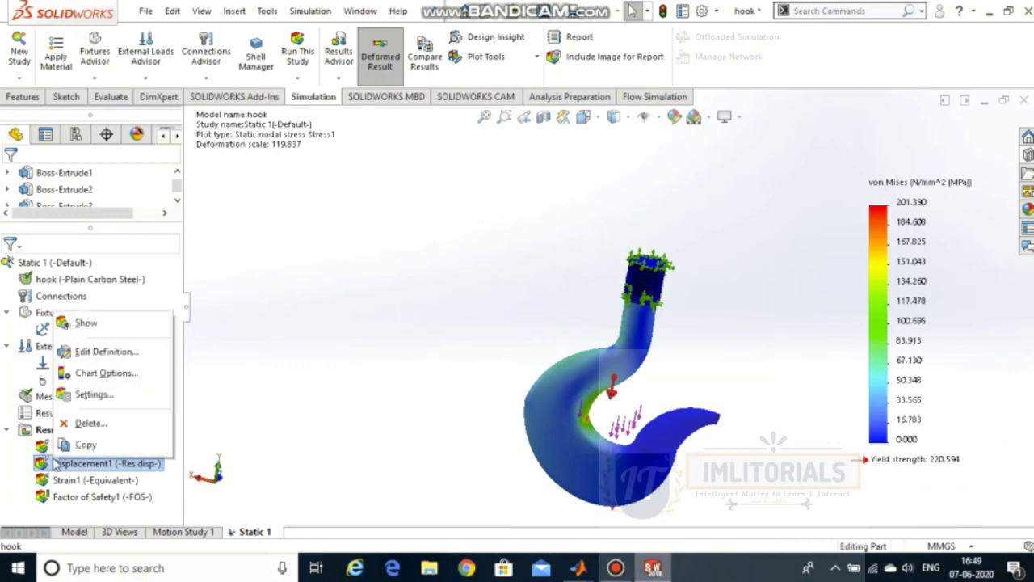
{"action": "left_click", "coordinate": [80, 316]}
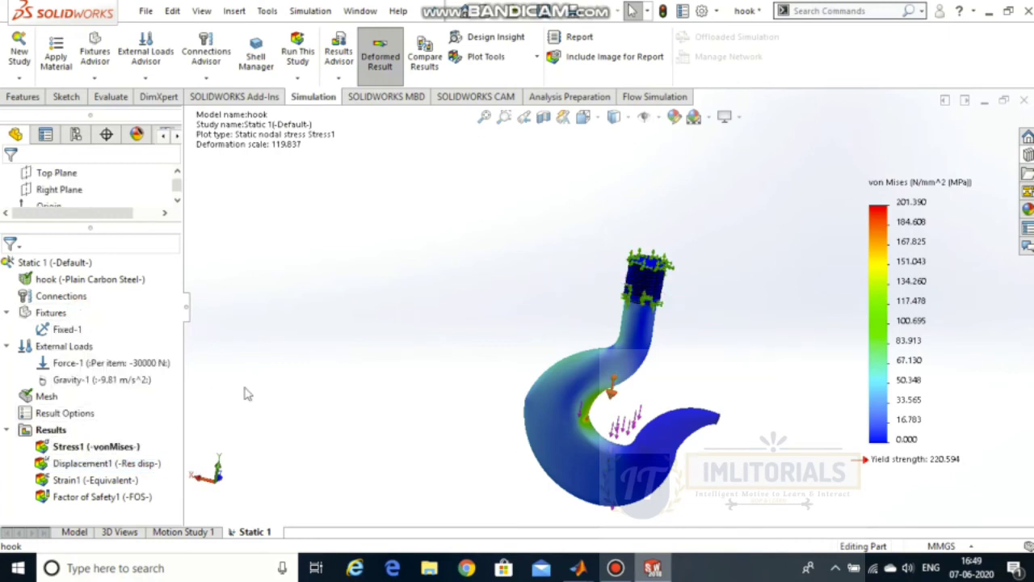
{"action": "right_click", "coordinate": [103, 468]}
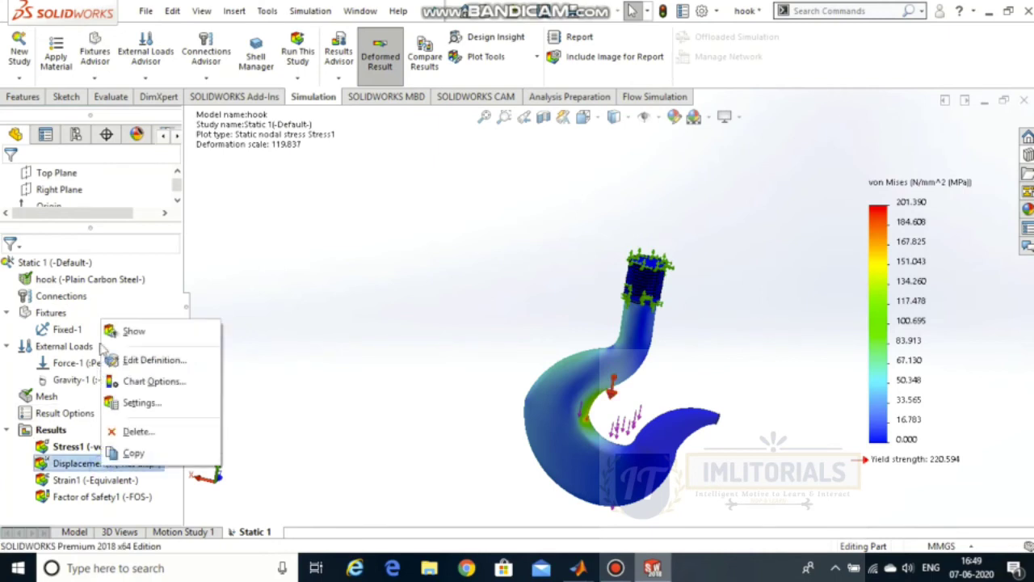
{"action": "left_click", "coordinate": [119, 330]}
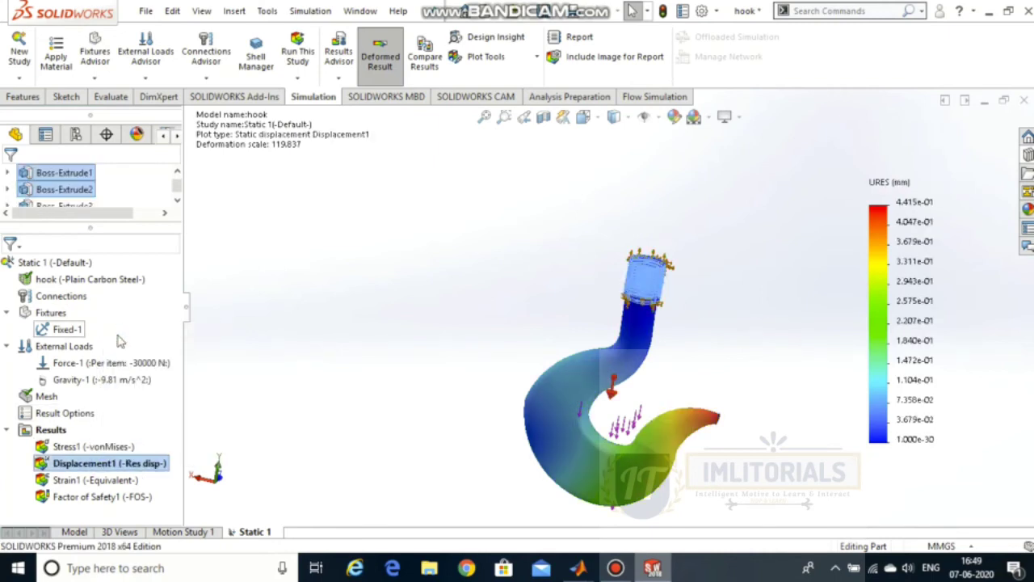
Set the displacement plot's legend number format to floating, keep the units in mm, and apply the settings.
{"action": "right_click", "coordinate": [71, 467]}
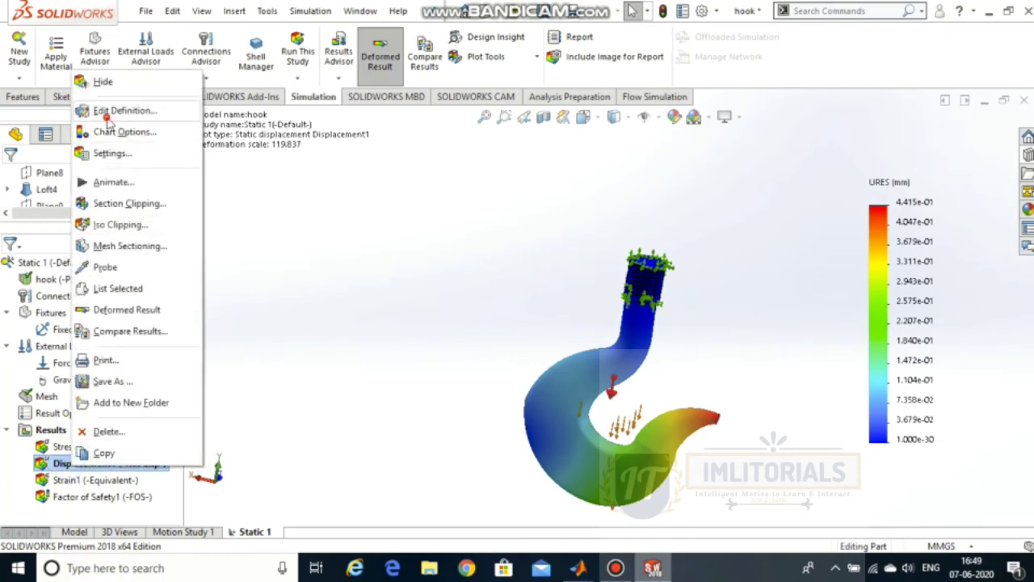
{"action": "left_click", "coordinate": [108, 118]}
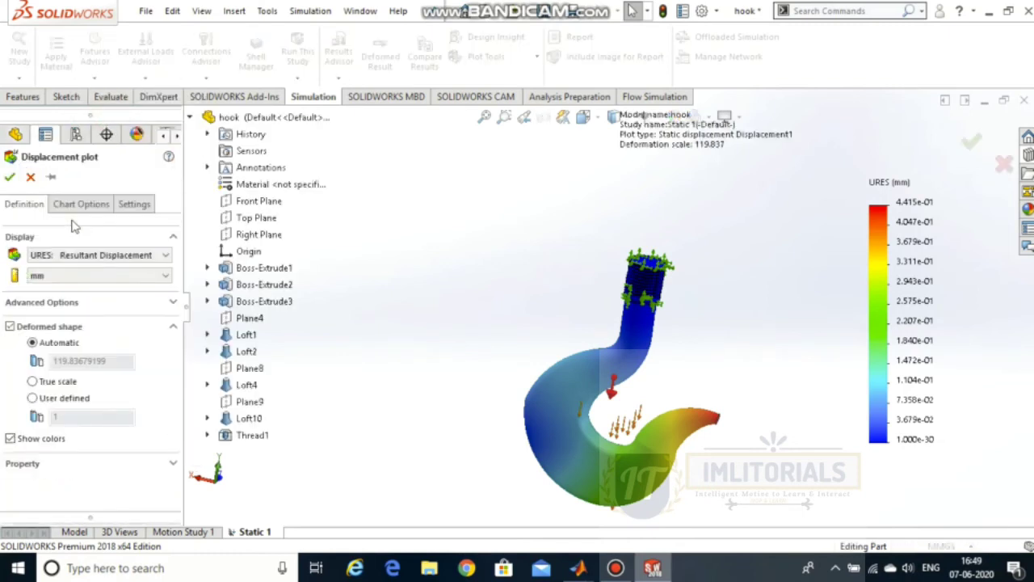
{"action": "left_click", "coordinate": [71, 207]}
{"action": "scroll", "coordinate": [44, 399], "scroll_direction": "down", "scroll_amount": 5}
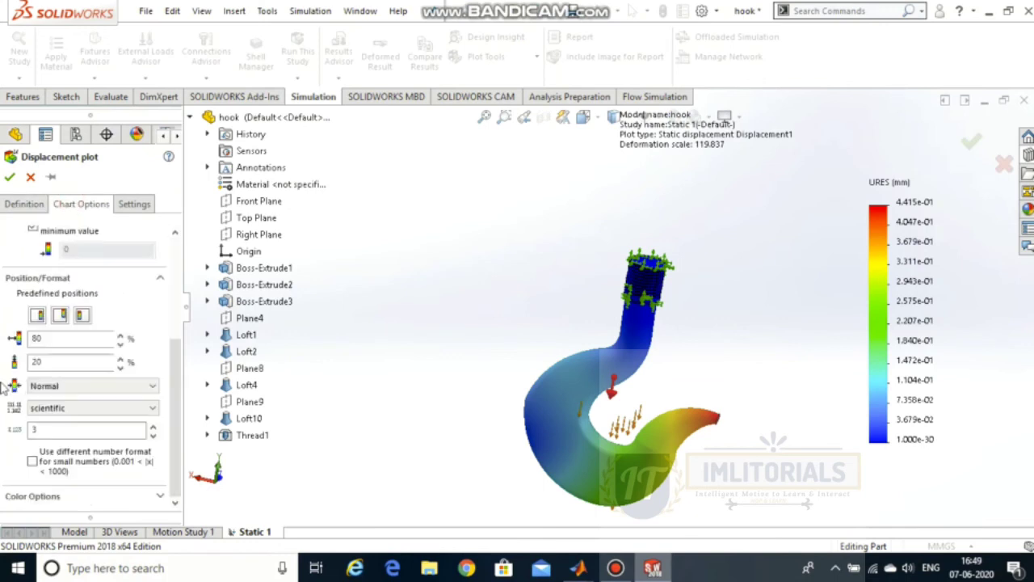
{"action": "left_click", "coordinate": [66, 409]}
{"action": "left_click", "coordinate": [45, 430]}
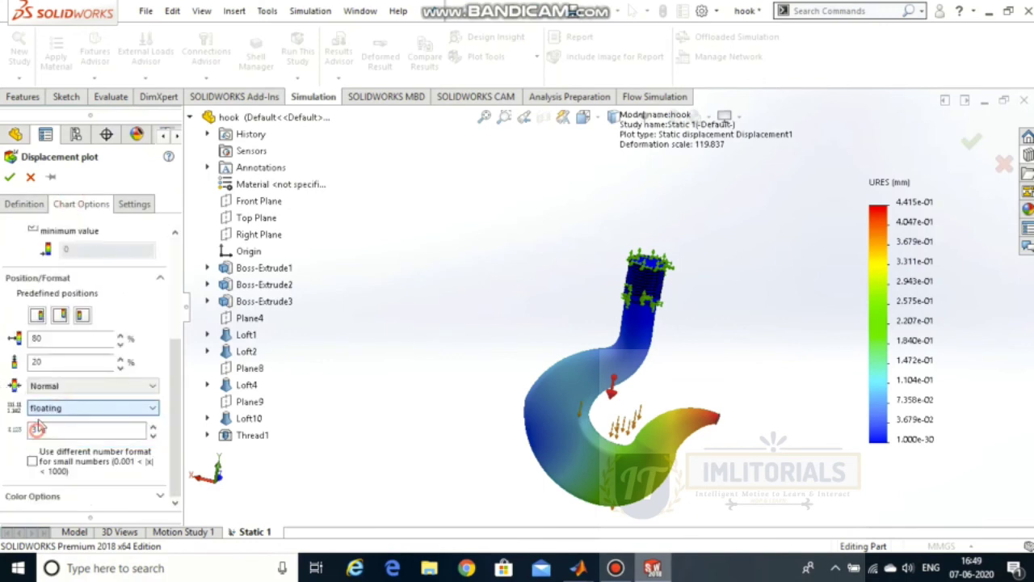
{"action": "left_click", "coordinate": [24, 203]}
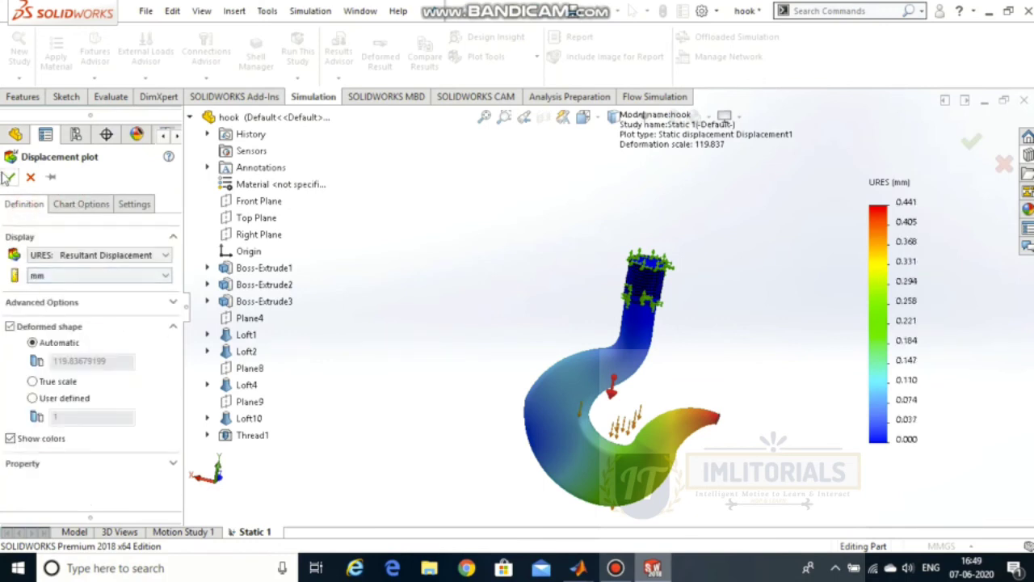
{"action": "left_click", "coordinate": [12, 177]}
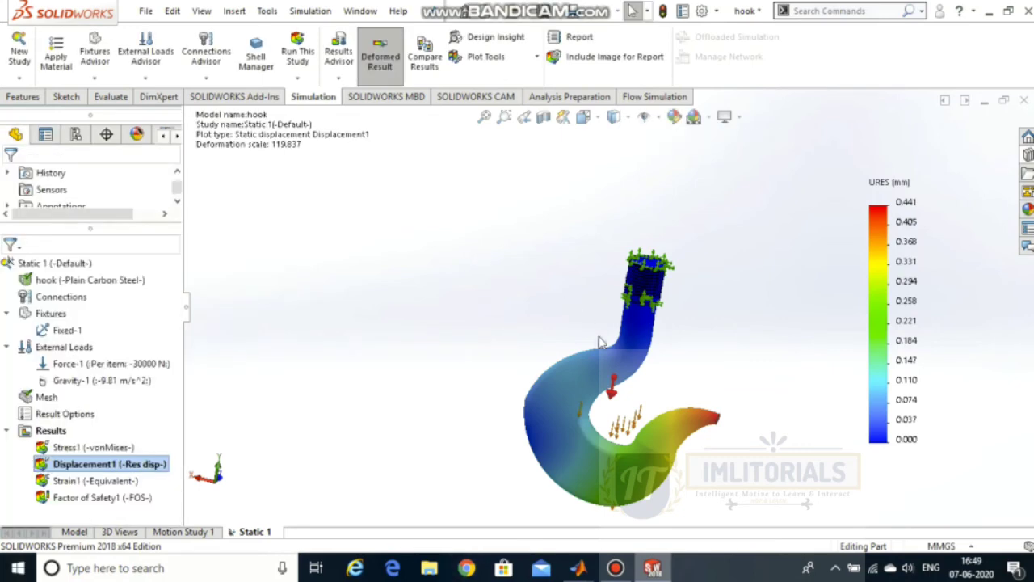
Examine the displacement distribution from the fixed shank to the hook's tip.
{"action": "scroll", "coordinate": [642, 411], "scroll_direction": "down", "scroll_amount": 2}
{"action": "scroll", "coordinate": [572, 376], "scroll_direction": "down", "scroll_amount": 2}
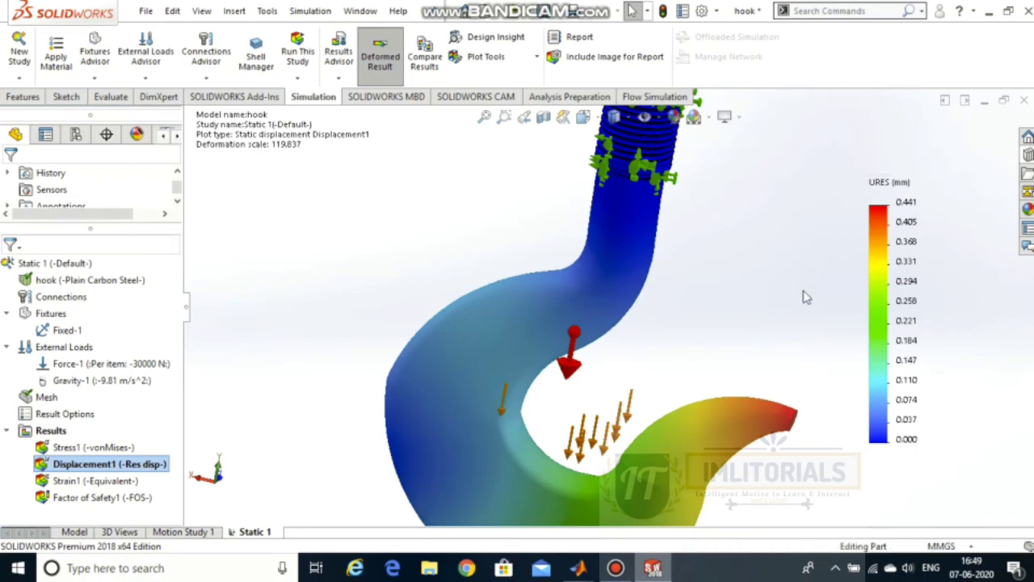
{"action": "scroll", "coordinate": [758, 293], "scroll_direction": "up", "scroll_amount": 5}
{"action": "scroll", "coordinate": [575, 429], "scroll_direction": "down", "scroll_amount": 3}
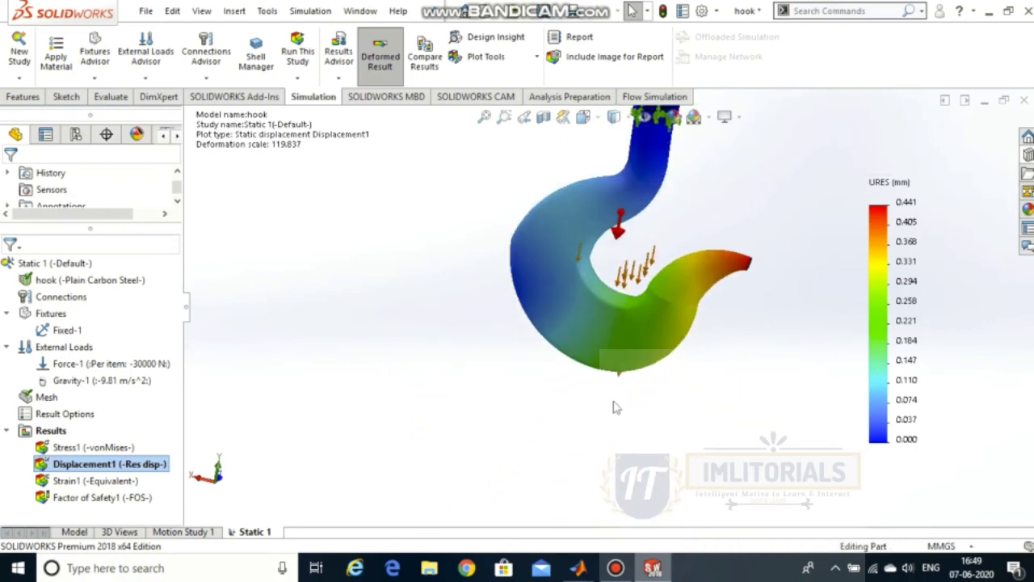
{"action": "middle_click_drag", "start_coordinate": [614, 407], "coordinate": [623, 352]}
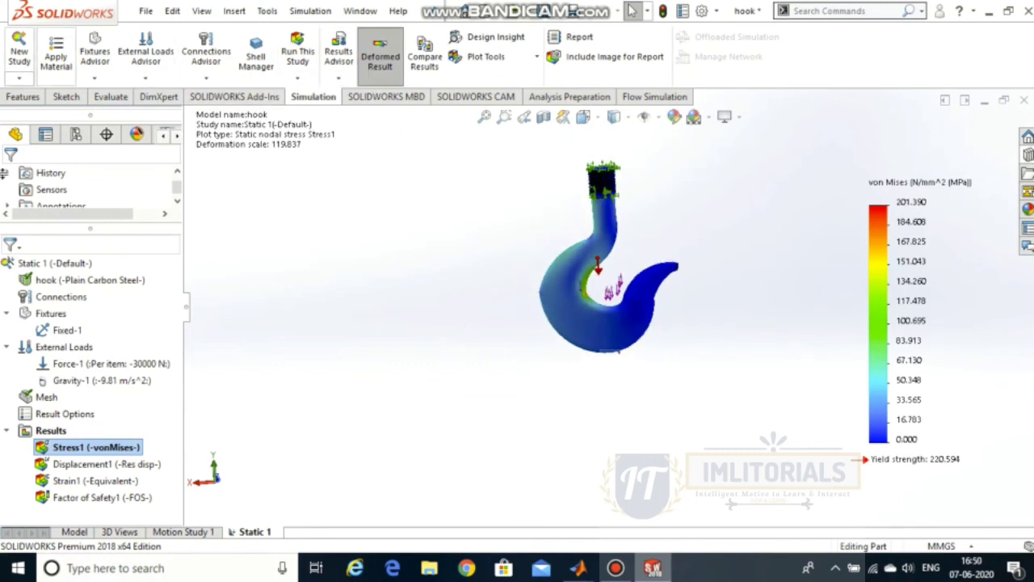
Animate the von Mises stress plot and inspect the hook's deformation from different views.
{"action": "right_click", "coordinate": [110, 452]}
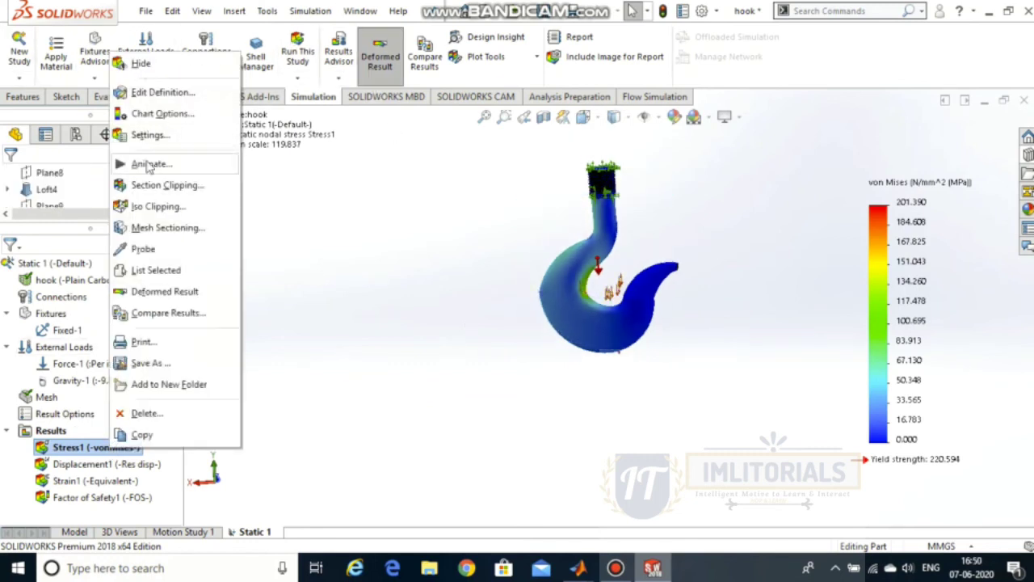
{"action": "left_click", "coordinate": [148, 164]}
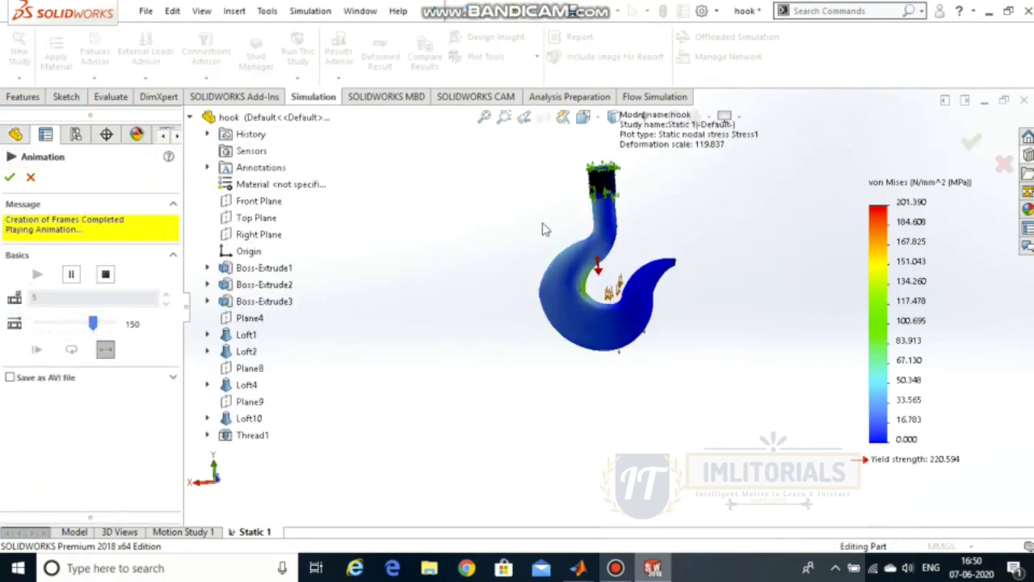
{"action": "scroll", "coordinate": [602, 251], "scroll_direction": "down", "scroll_amount": 5}
{"action": "scroll", "coordinate": [592, 245], "scroll_direction": "up", "scroll_amount": 2}
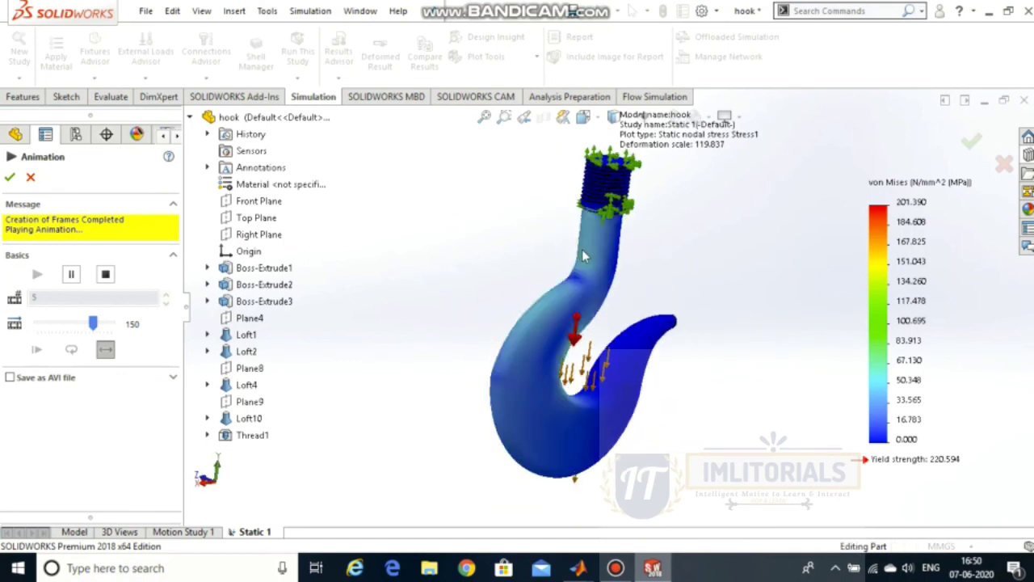
{"action": "scroll", "coordinate": [582, 256], "scroll_direction": "down", "scroll_amount": 3}
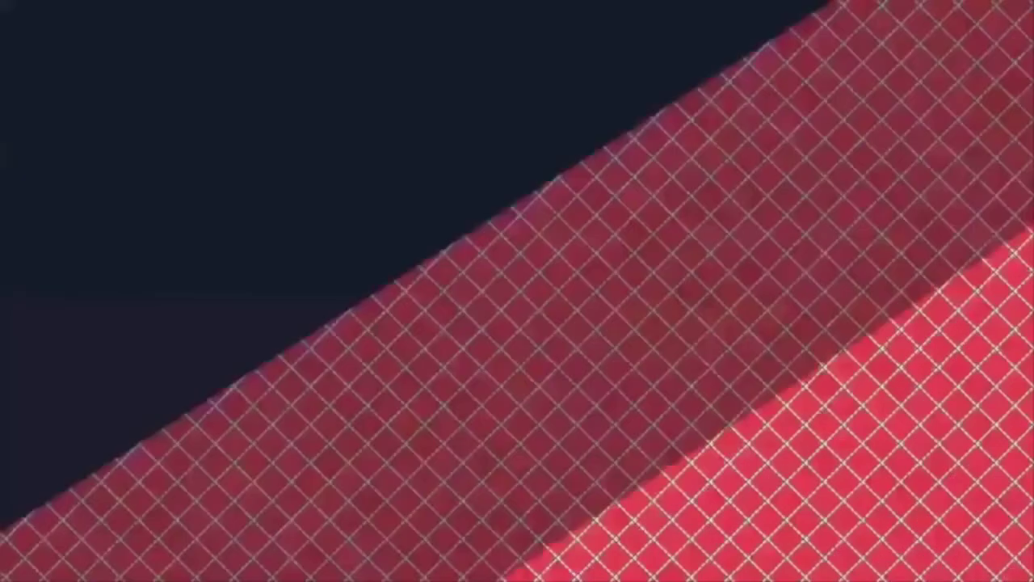